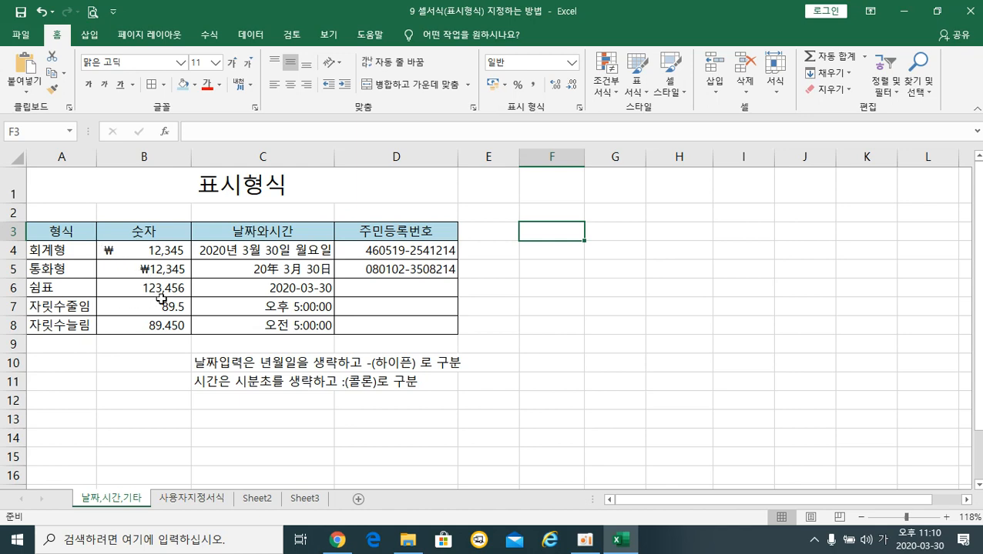
Review the accounting, currency, comma and decimal-place samples in B4:B8.
left_click(161, 294)
left_click(156, 258)
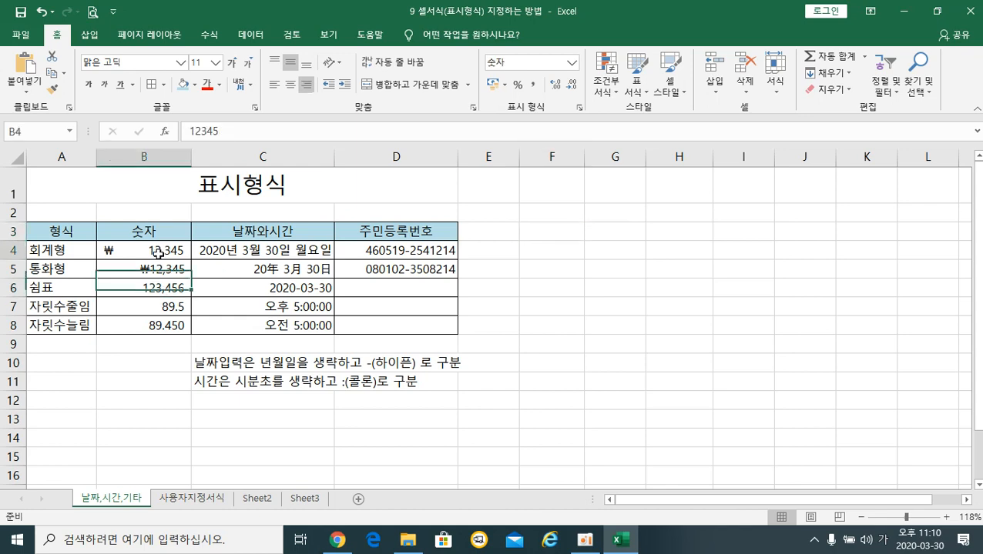
left_click(156, 271)
left_click(157, 288)
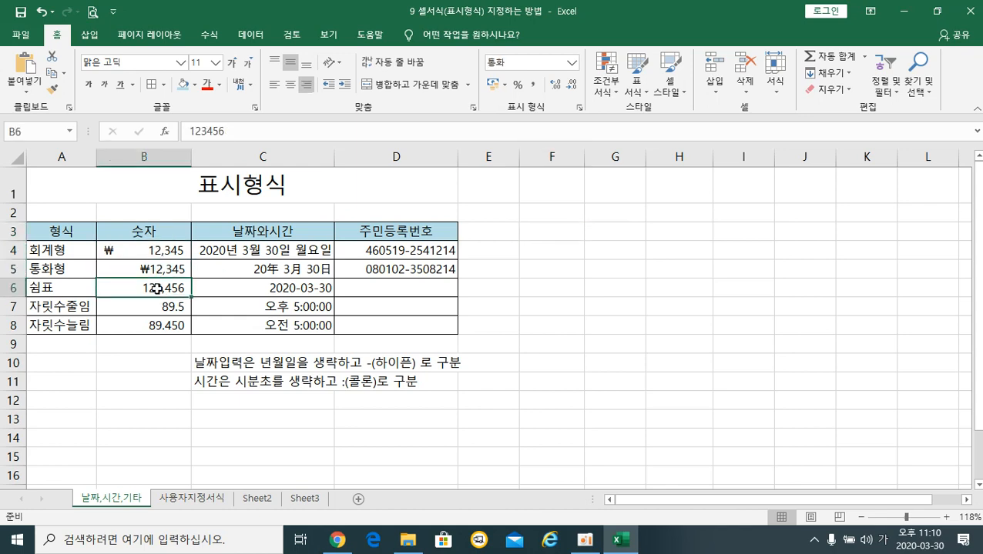
left_click(128, 251)
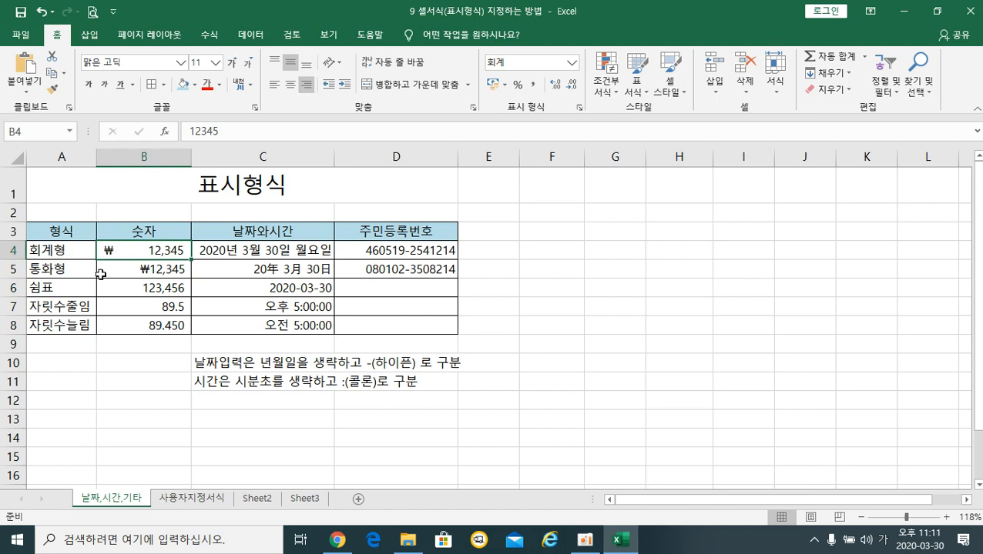
left_click(101, 273)
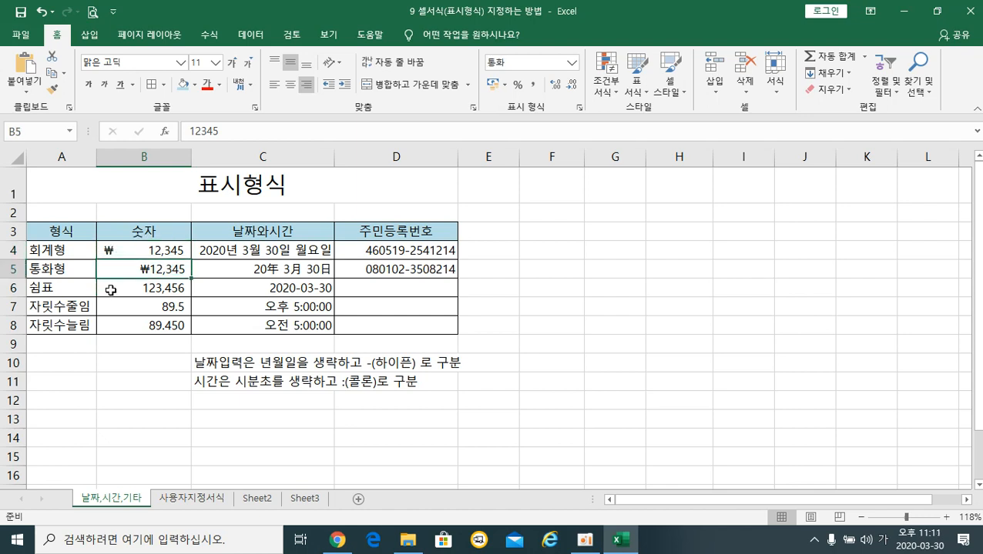
left_click(108, 291)
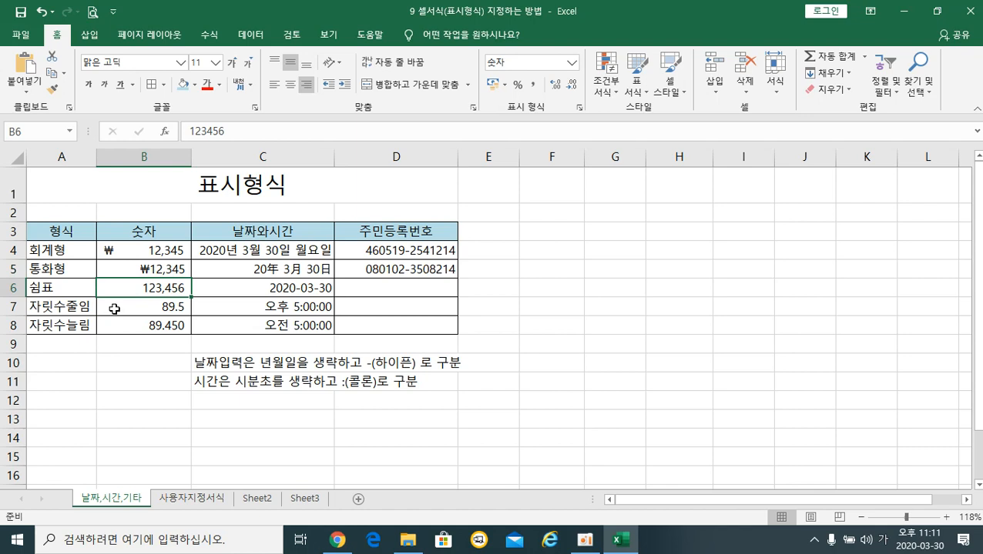
left_click(114, 309)
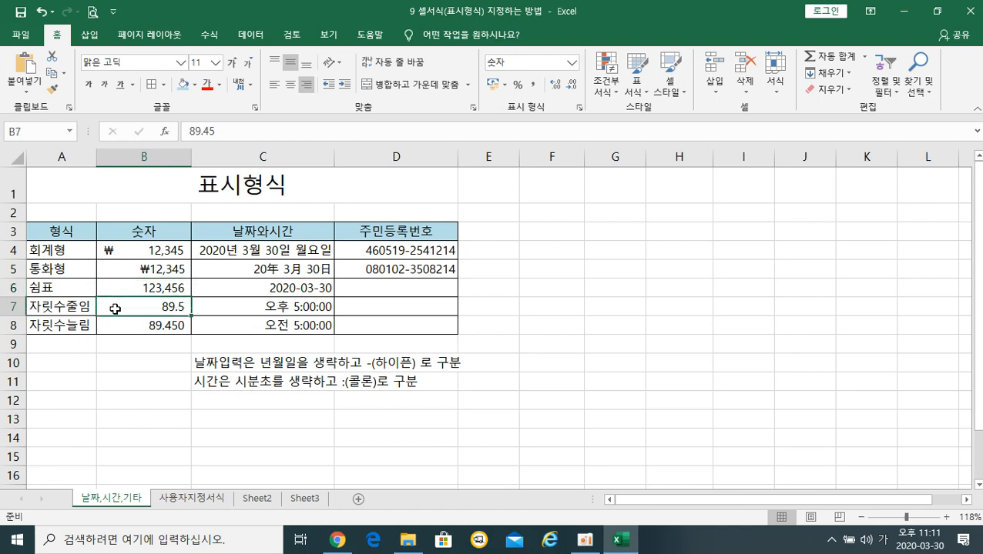
left_click(111, 329)
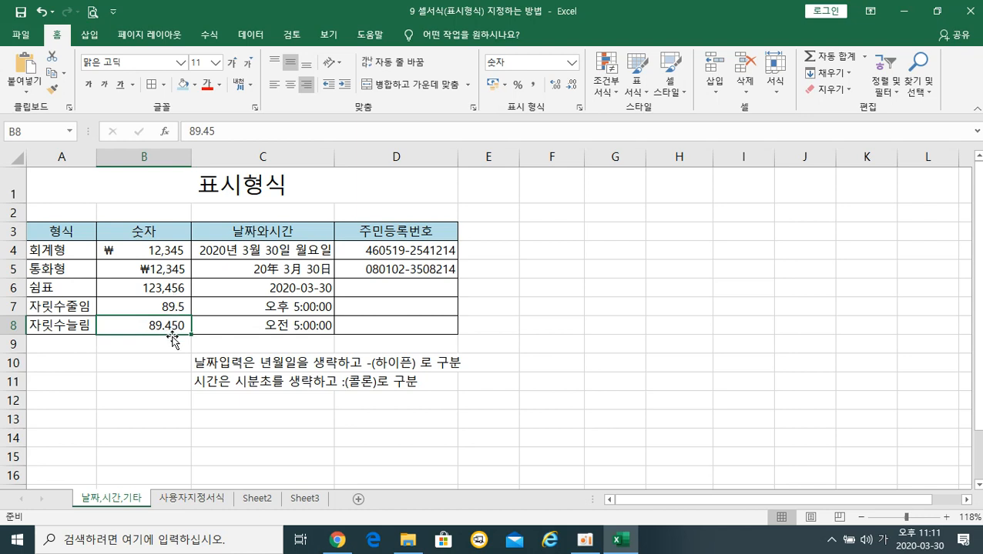
Enter the 숫자 header in F3 with 12345, 12345 and 123456 in F4:F6.
left_click(566, 237)
type("숫자")
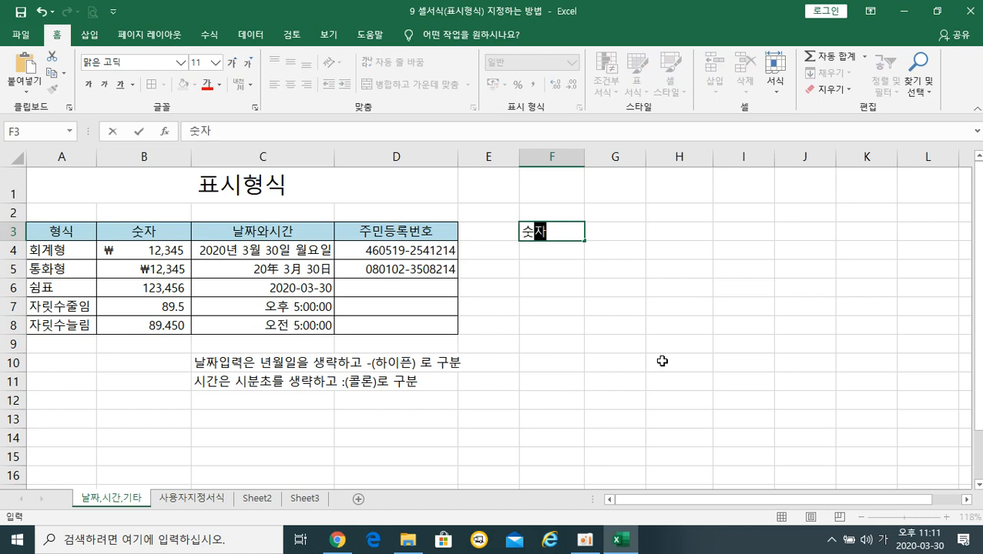
key("Return")
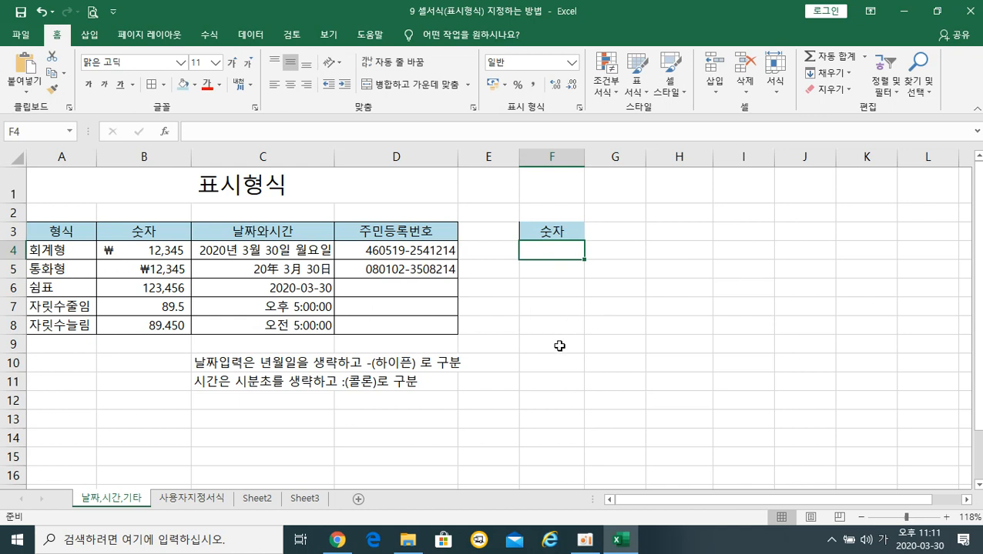
type("12345")
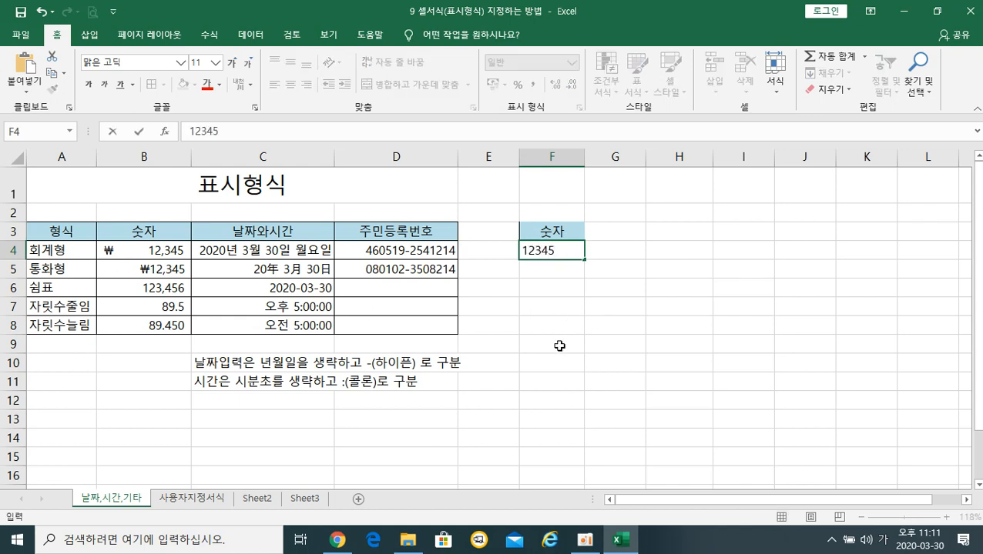
key("Return")
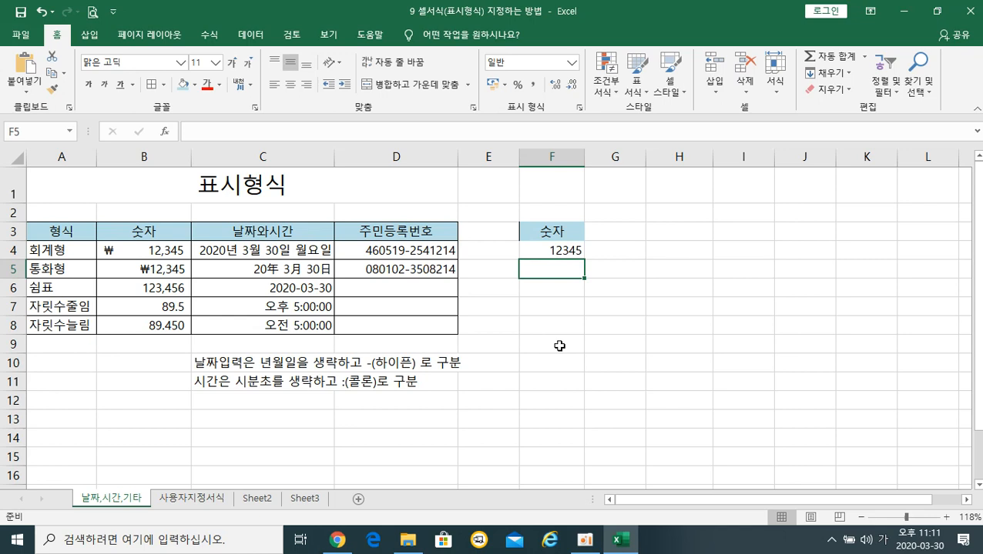
type("12345")
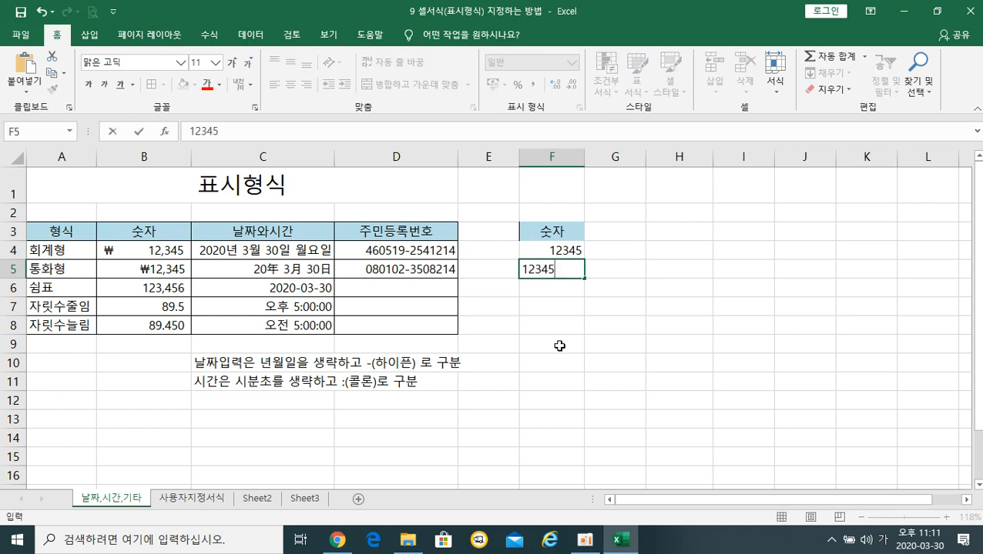
key("Return")
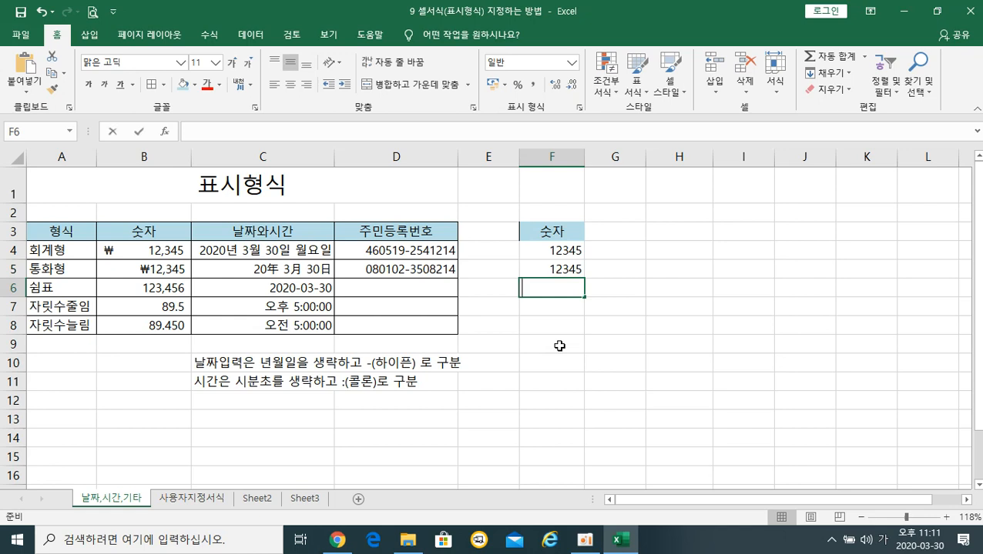
type("123456")
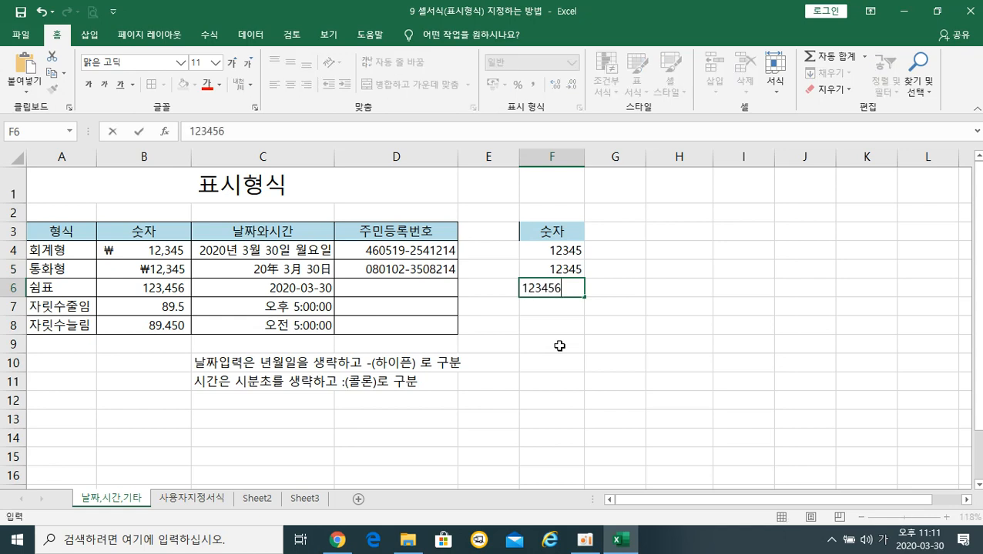
key("Return")
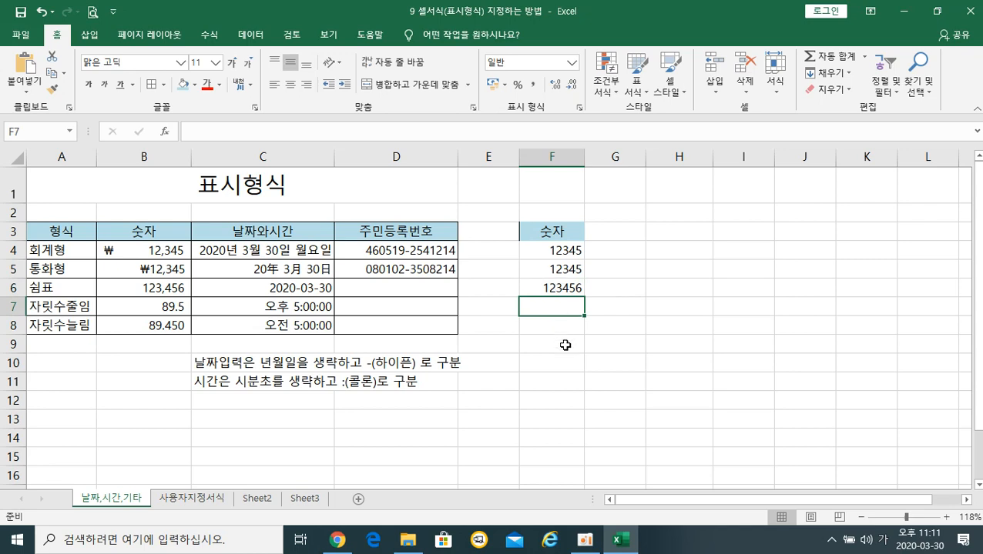
left_click(537, 252)
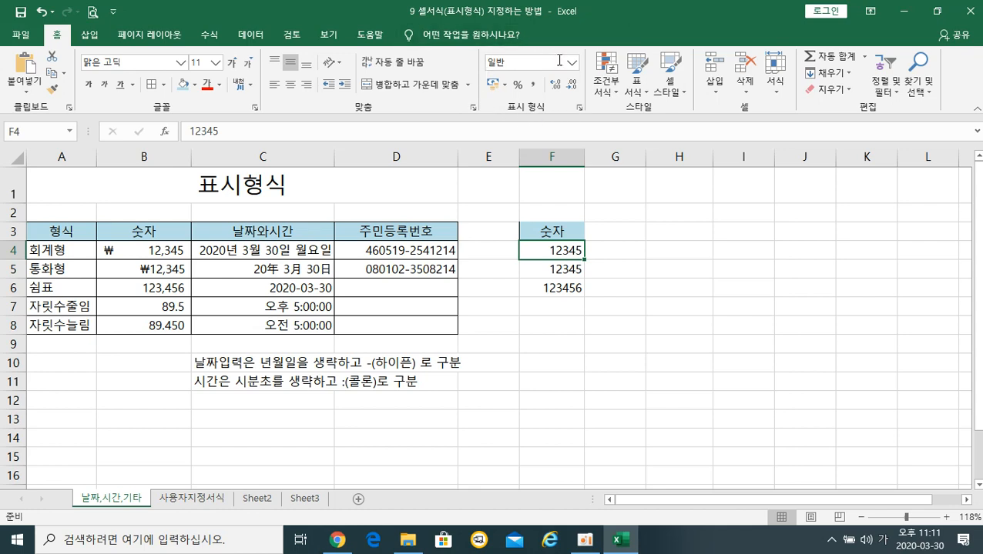
Format F4 as accounting (₩ 12,345) and F5 as currency (₩12,345), then widen column F.
left_click(494, 86)
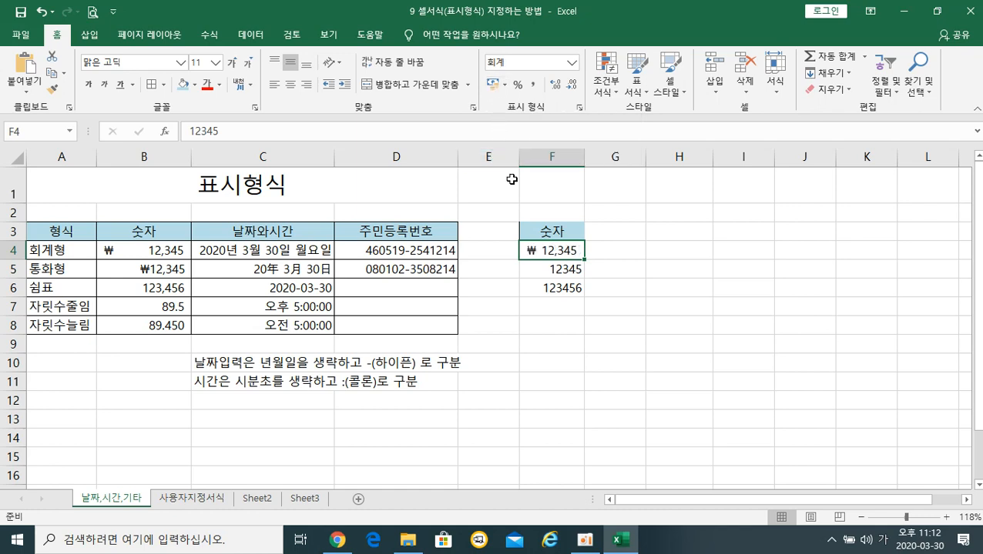
left_click(534, 272)
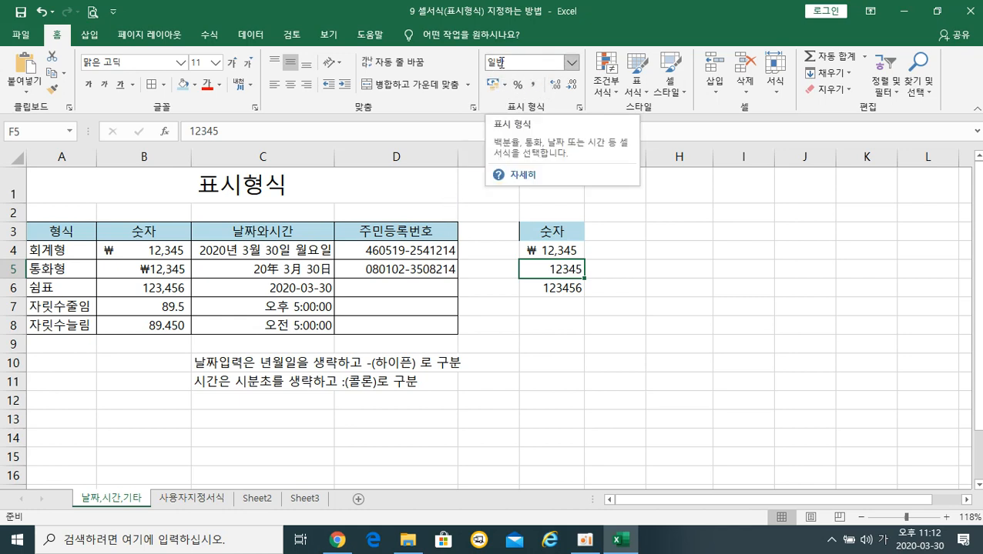
left_click(572, 67)
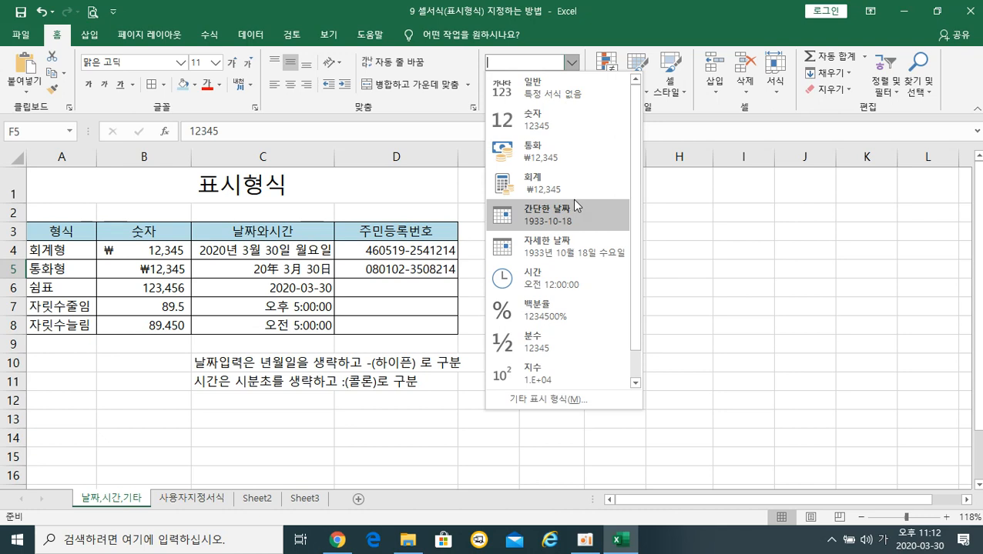
left_click(548, 160)
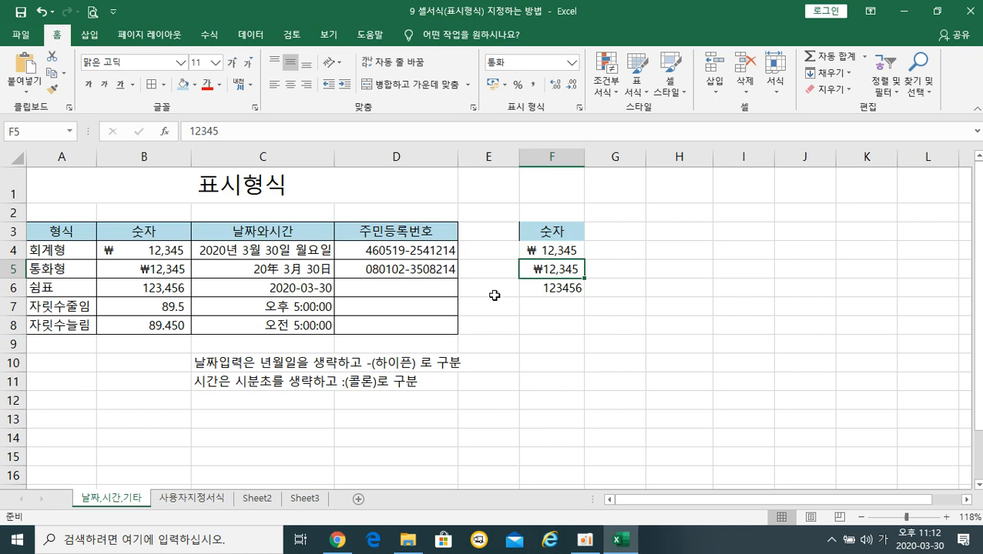
left_click_drag(584, 159, 615, 160)
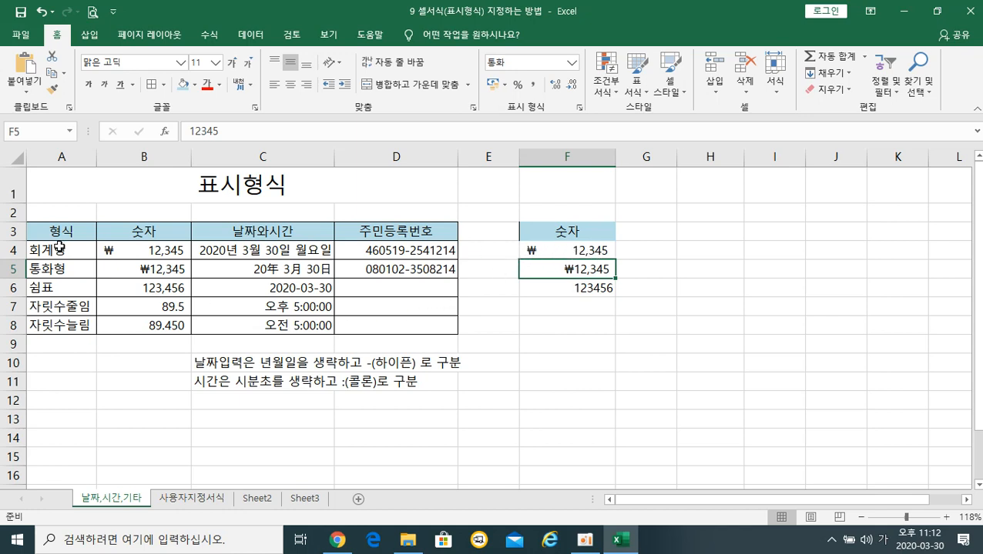
Apply Comma Style to F6 so it reads 123,456.
left_click(551, 294)
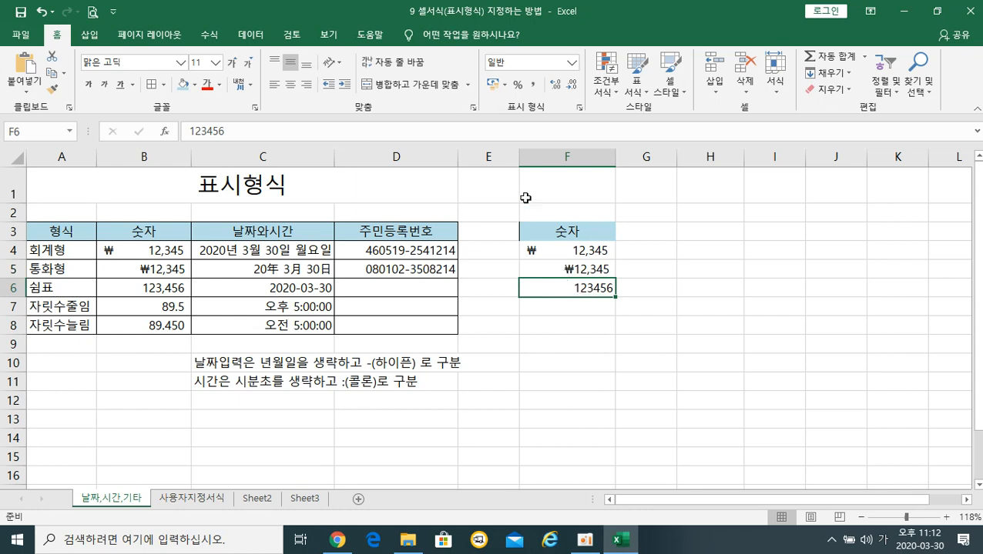
left_click(535, 87)
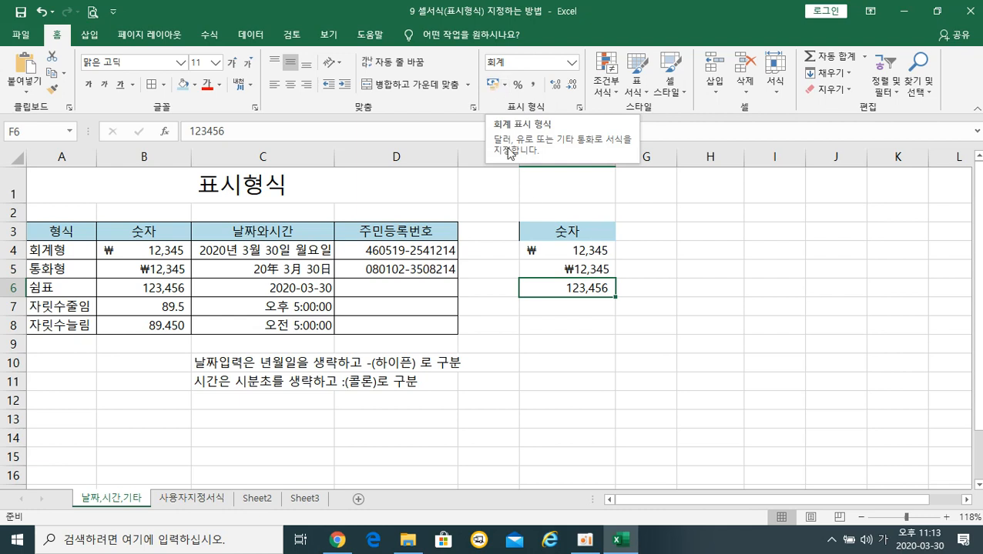
left_click(589, 309)
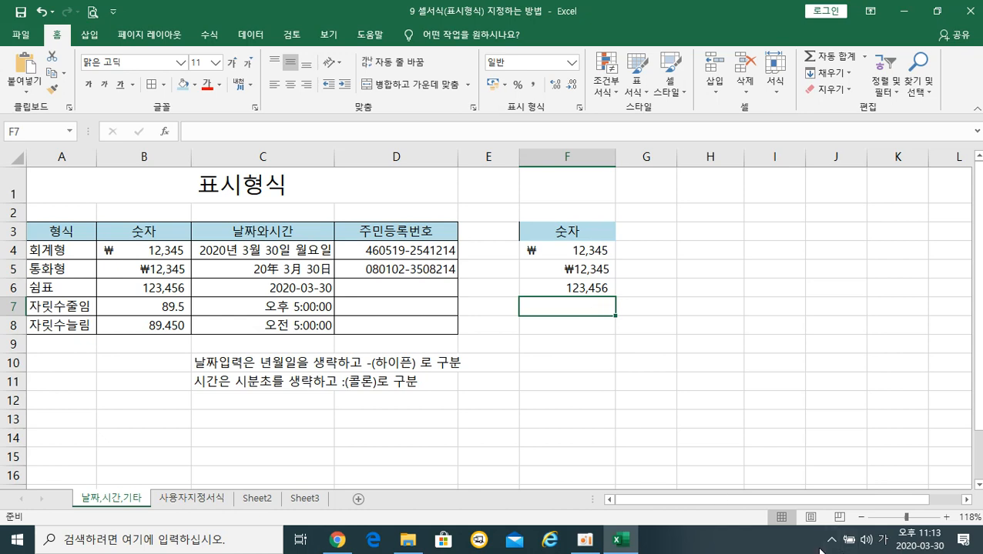
Enter 89.45 in both F7 and F8.
type("89")
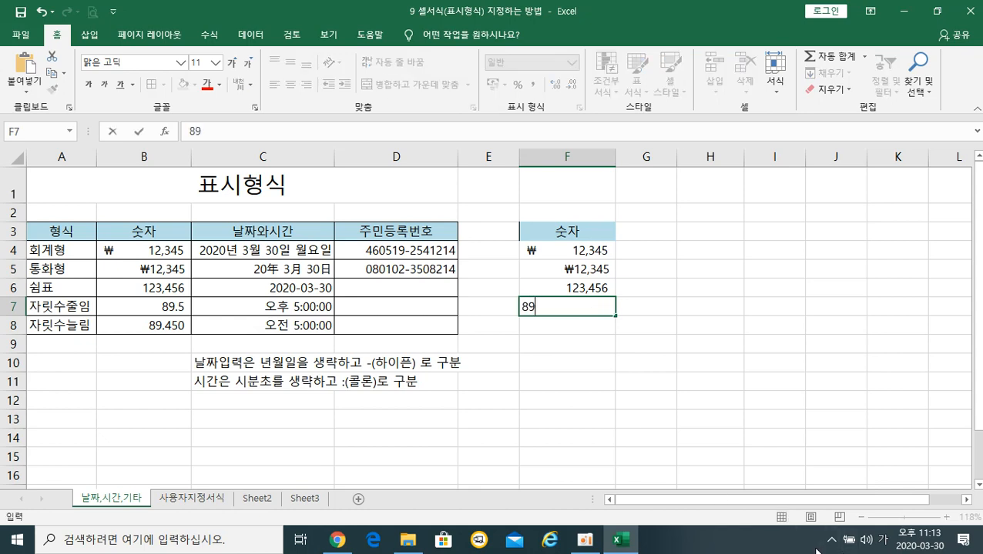
type(".45")
key("Return")
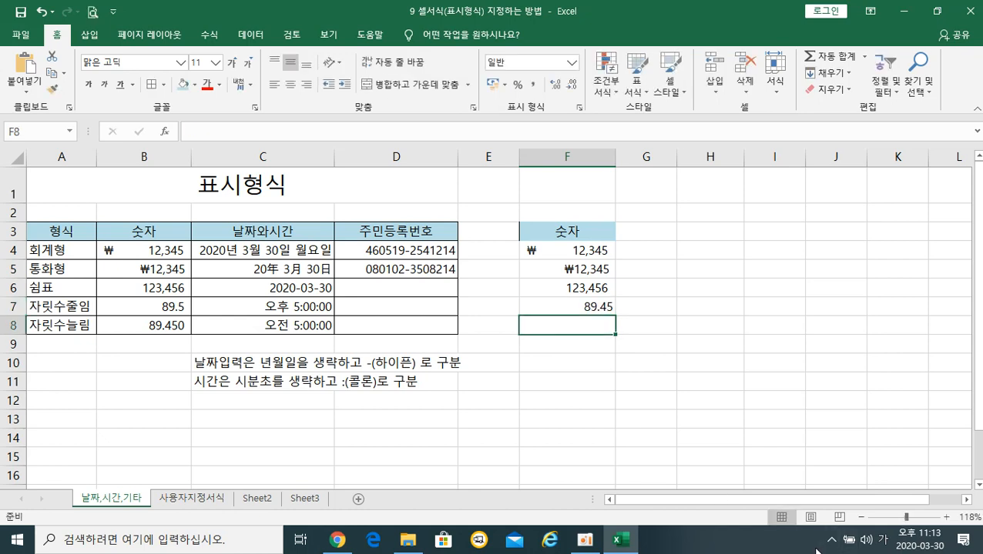
type("89.45")
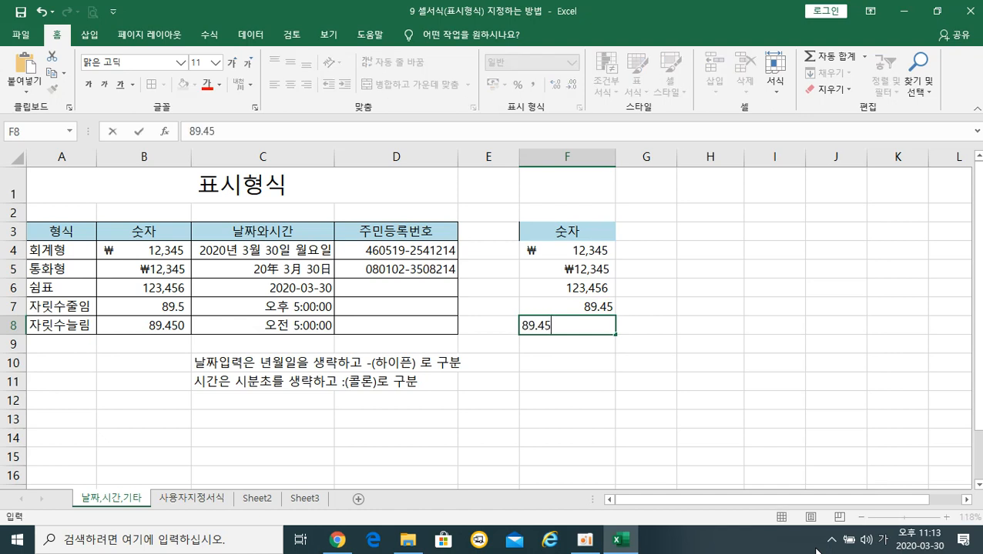
key("Return")
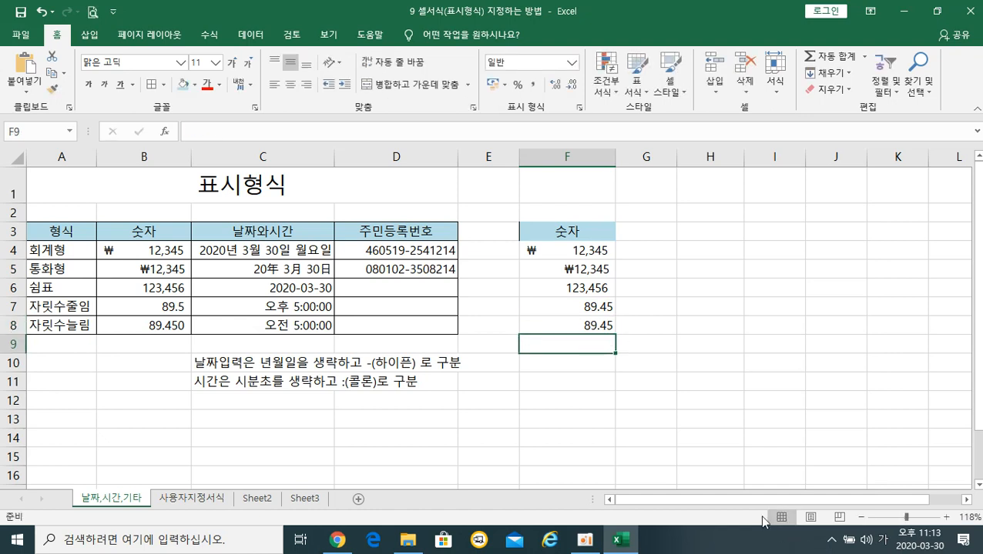
left_click(579, 309)
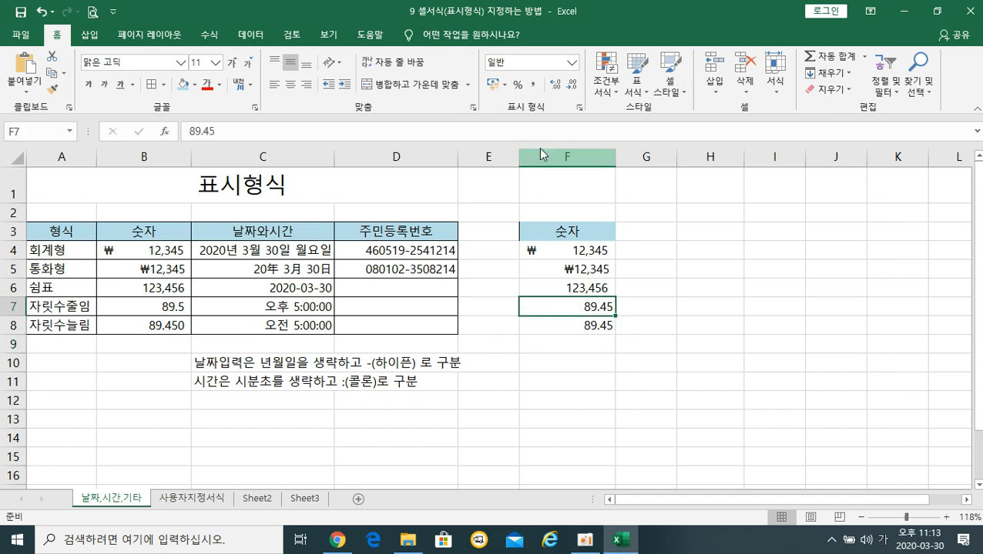
Reduce F7 to one decimal place so it shows 89.5.
left_click(573, 87)
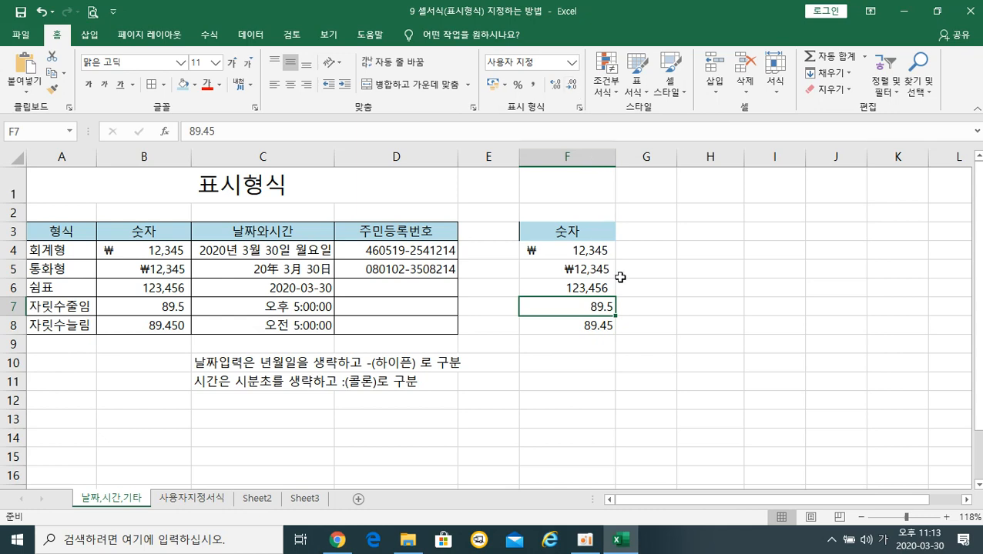
left_click(560, 90)
left_click(571, 86)
Increase F8 to six decimal places, then trim it back to 89.45.
left_click(570, 326)
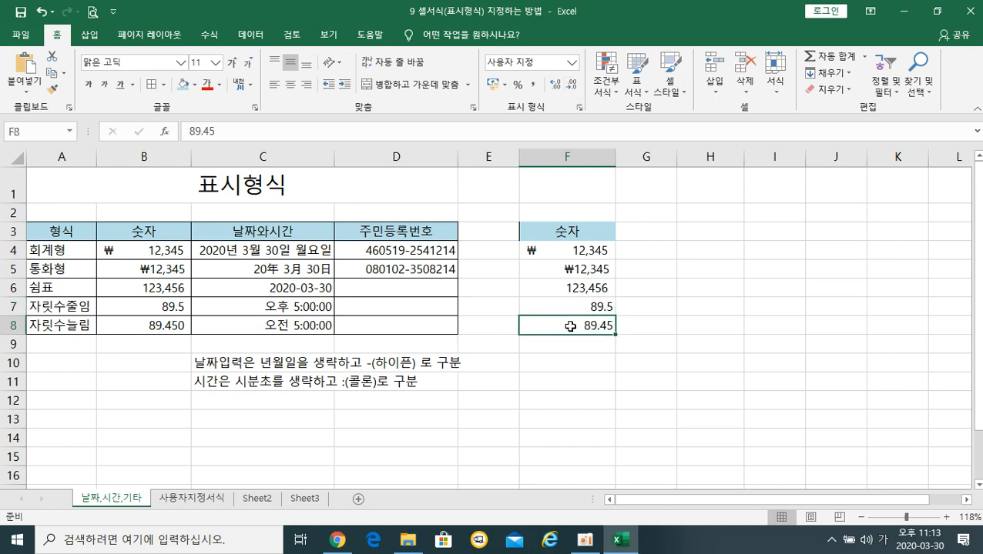
left_click(556, 85)
left_click(554, 84)
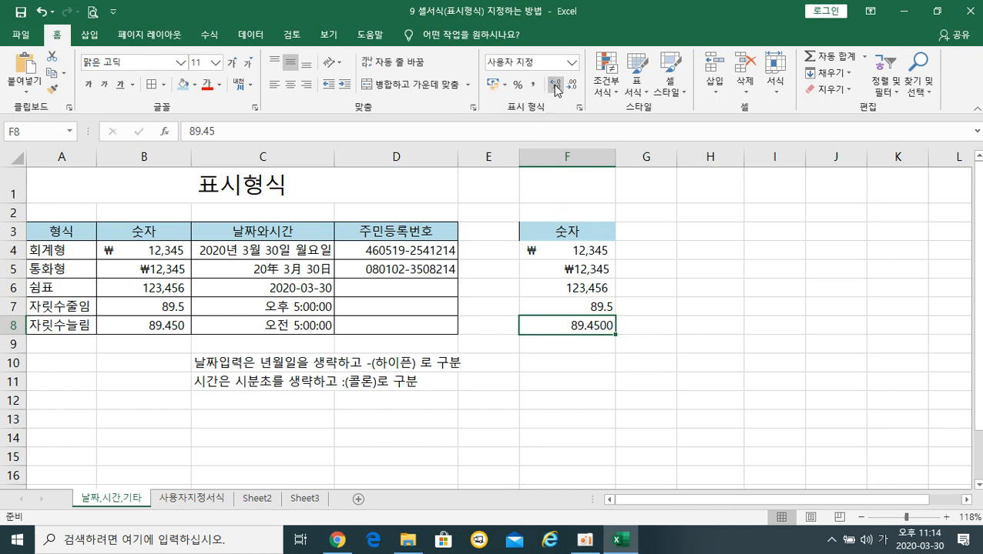
left_click(555, 85)
left_click(555, 85)
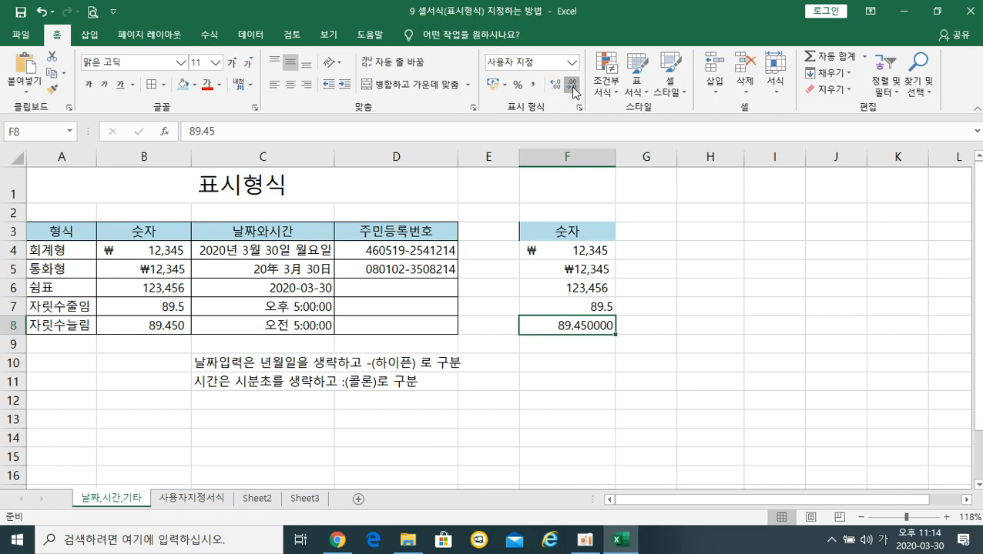
left_click(572, 88)
left_click(573, 89)
left_click(572, 88)
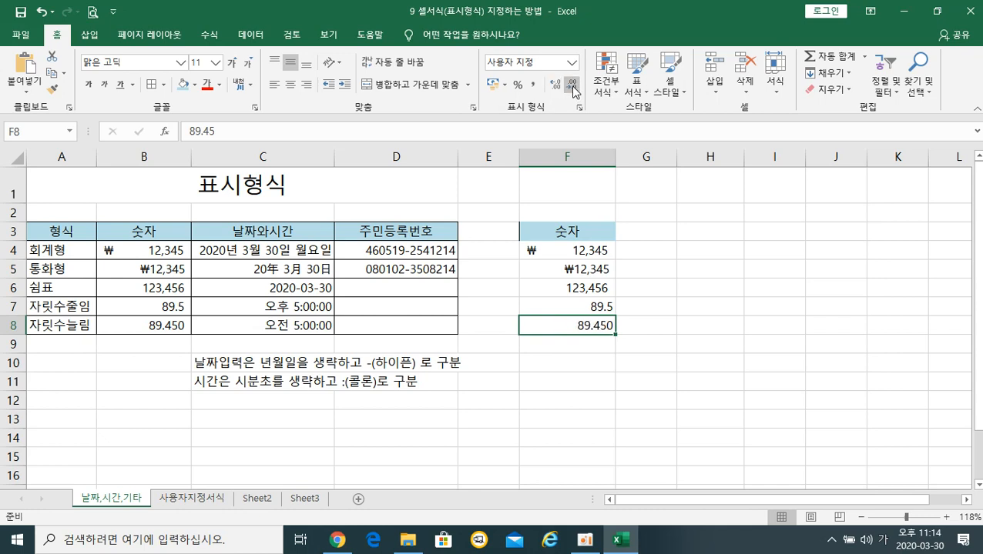
left_click(572, 88)
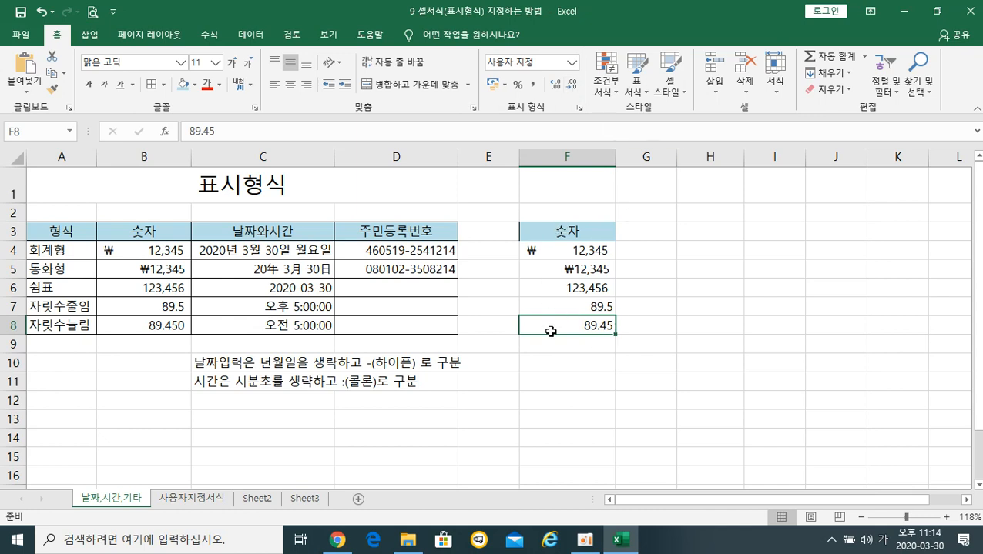
left_click(570, 250)
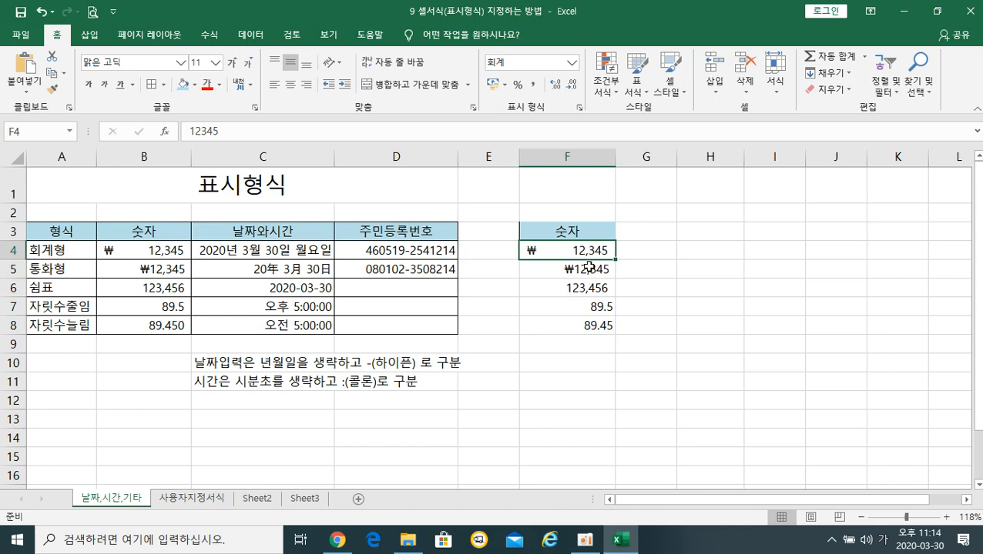
left_click(570, 313)
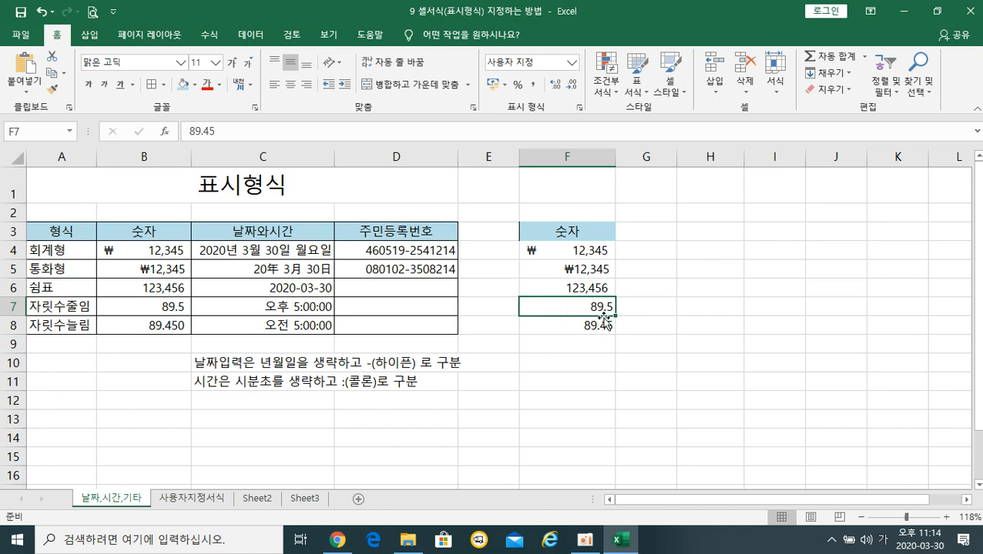
left_click(574, 327)
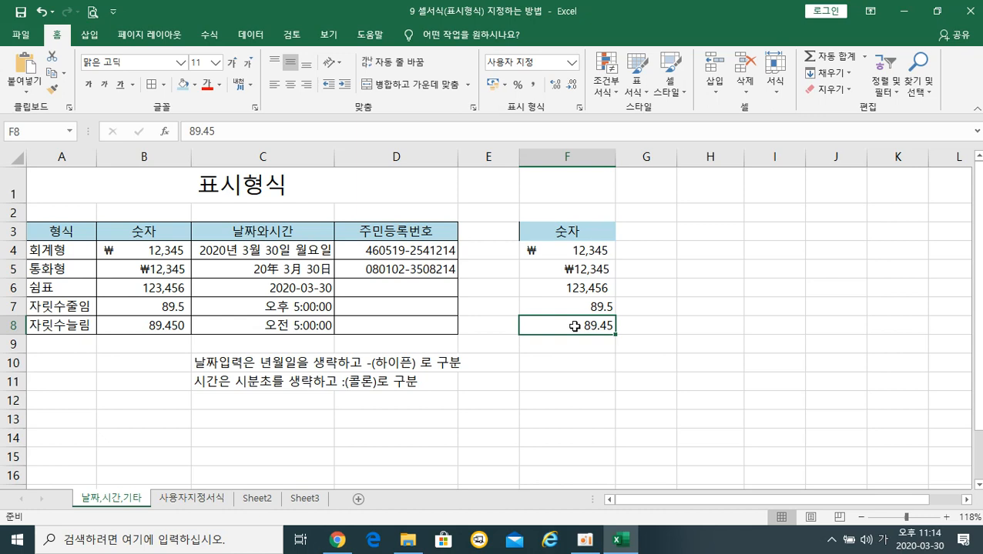
left_click(542, 253)
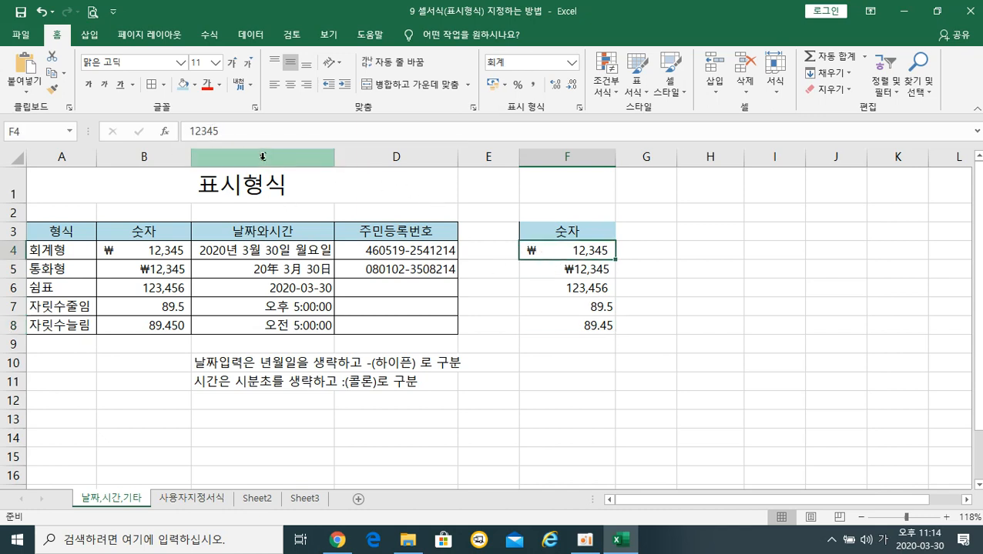
left_click(575, 288)
left_click(570, 305)
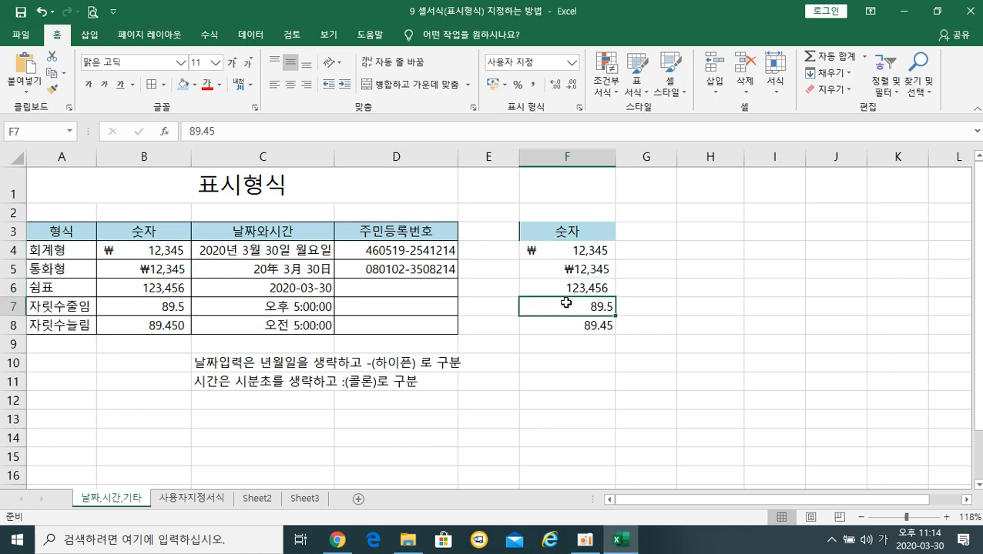
left_click(573, 271)
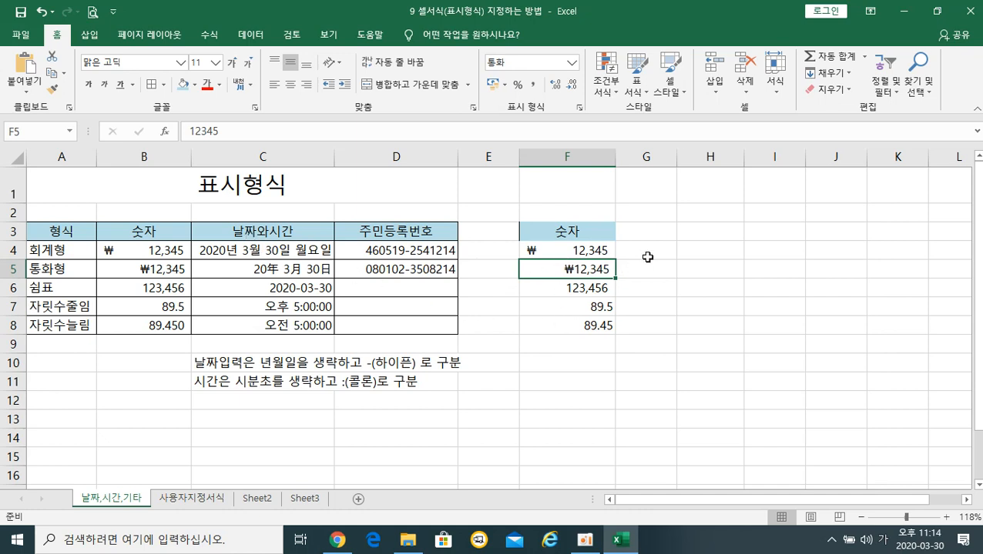
Enter the 날짜 header in G3.
left_click(661, 235)
type("날짜")
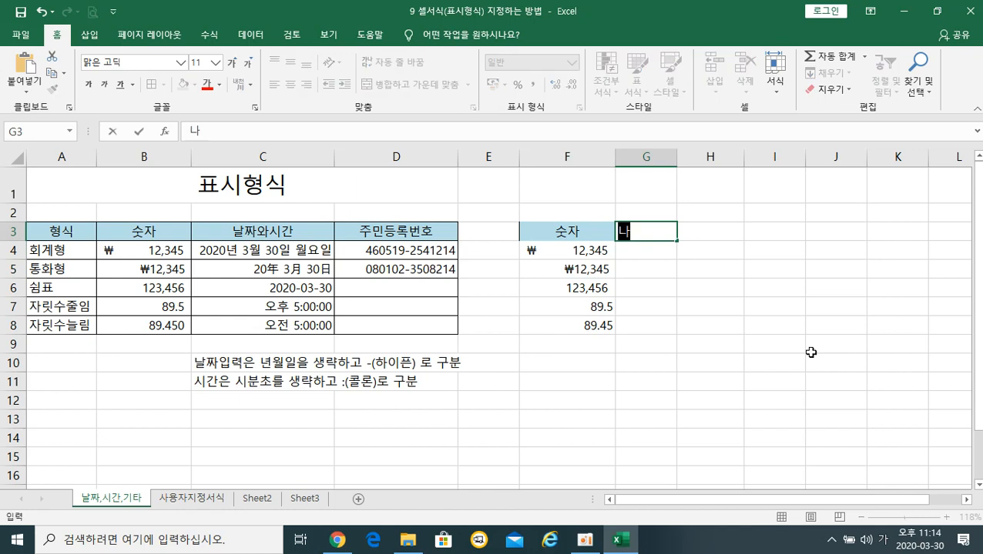
key("Return")
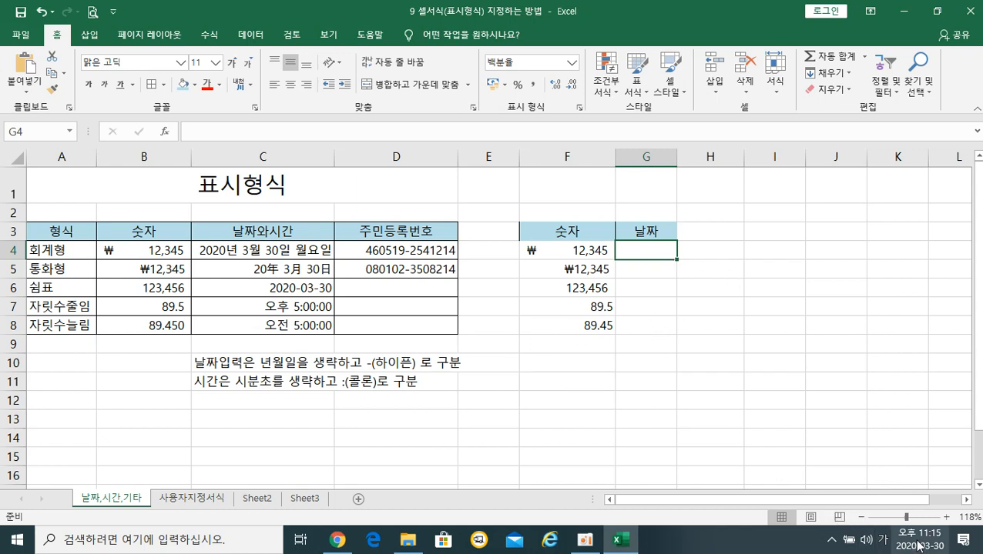
Cancel the G4 entry and clear all contents and formatting from G4:G8.
type("3")
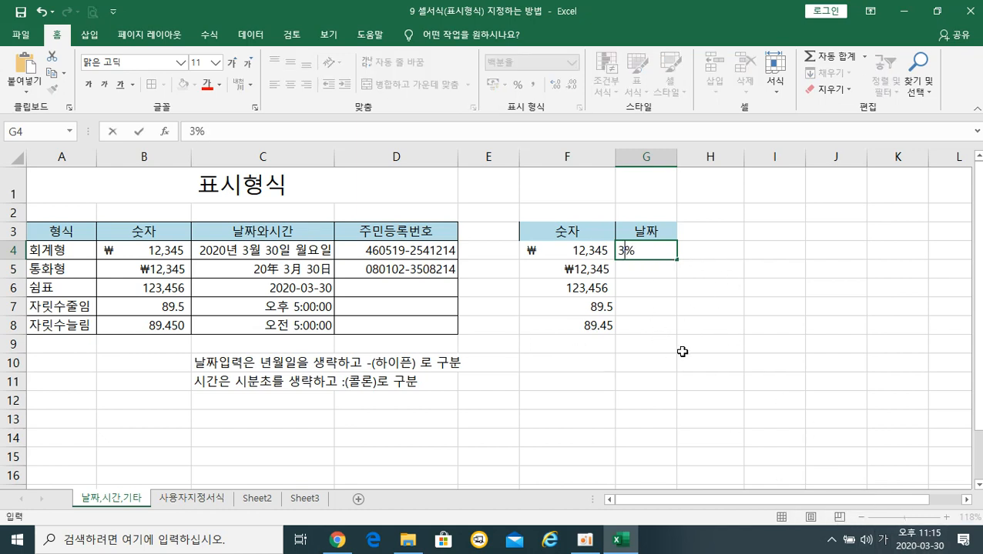
type("-")
key("Escape")
left_click_drag(649, 248, 657, 330)
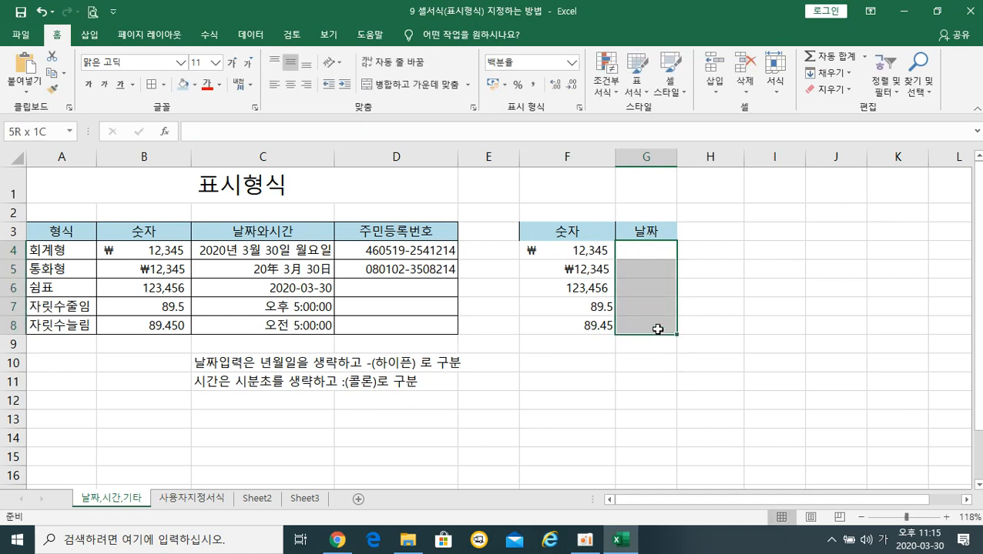
left_click(831, 89)
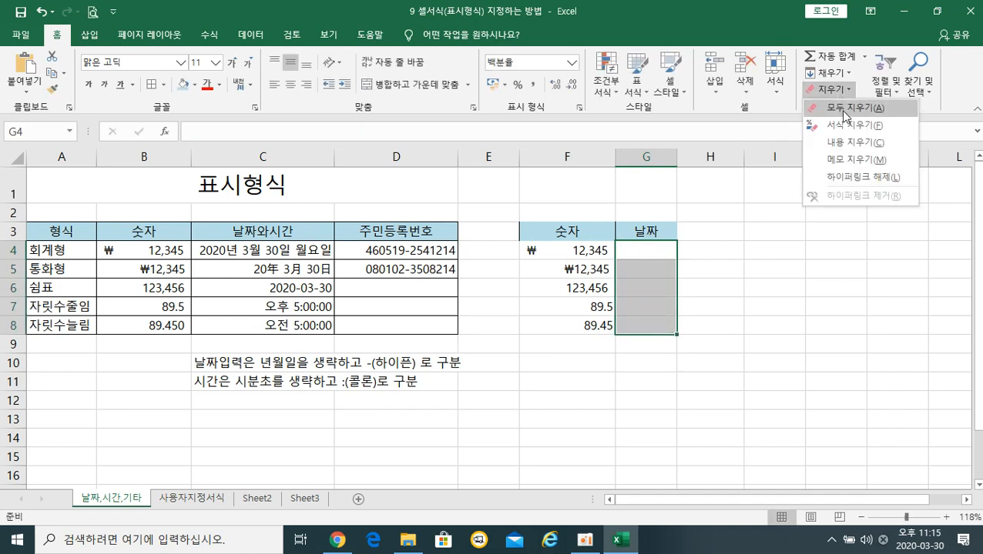
left_click(845, 115)
left_click(637, 254)
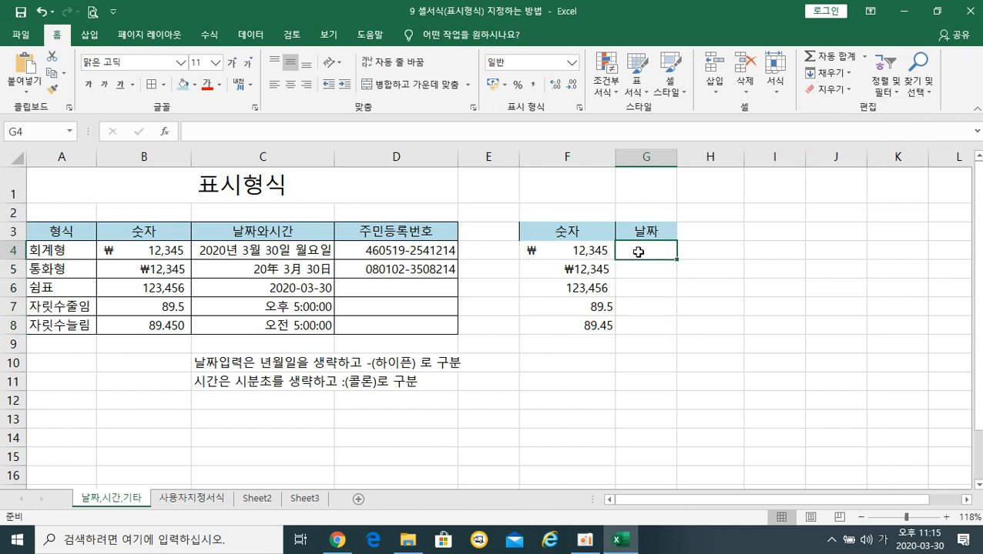
Enter 3-30 in G4, G5 and G6 so each shows 03월 30일.
type("3-30")
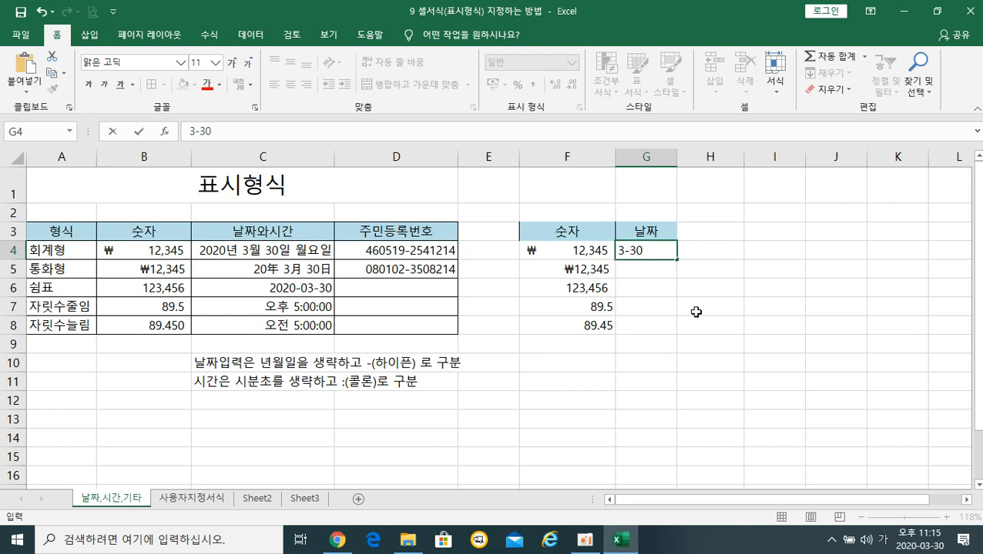
key("Return")
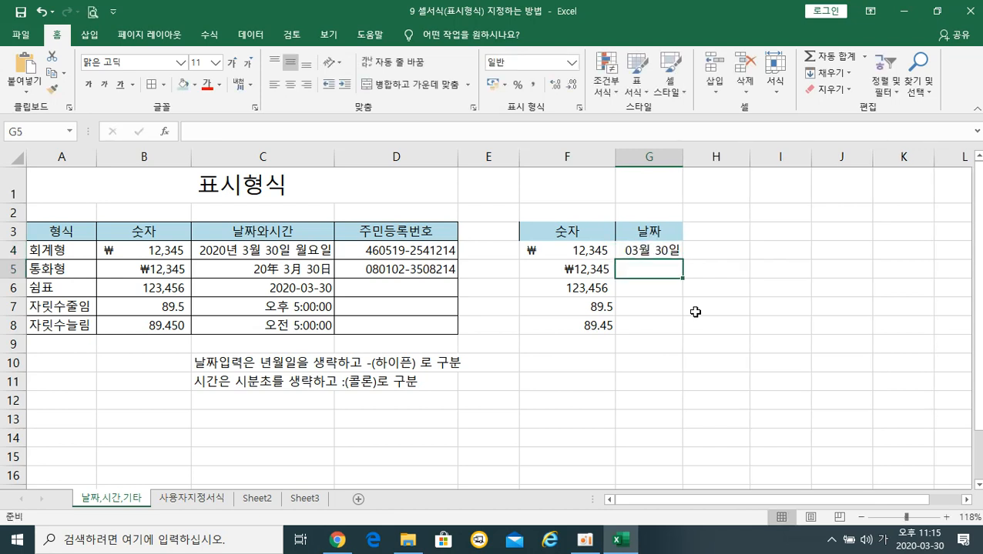
left_click(643, 249)
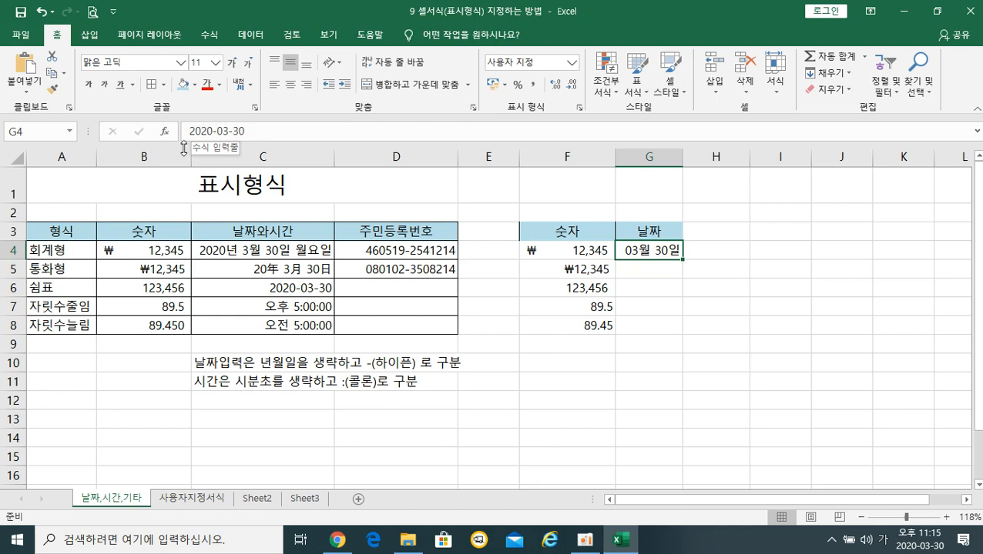
left_click(656, 270)
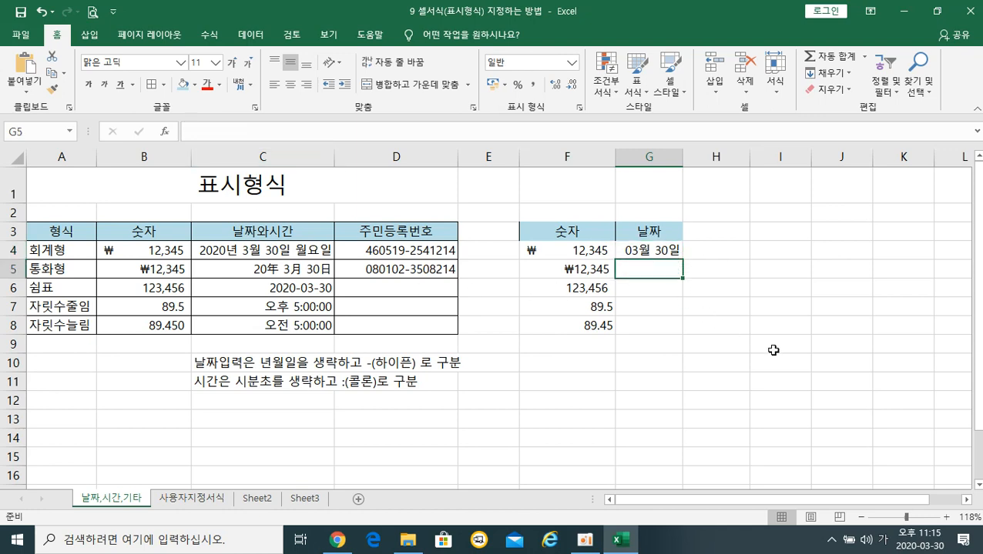
type("3-")
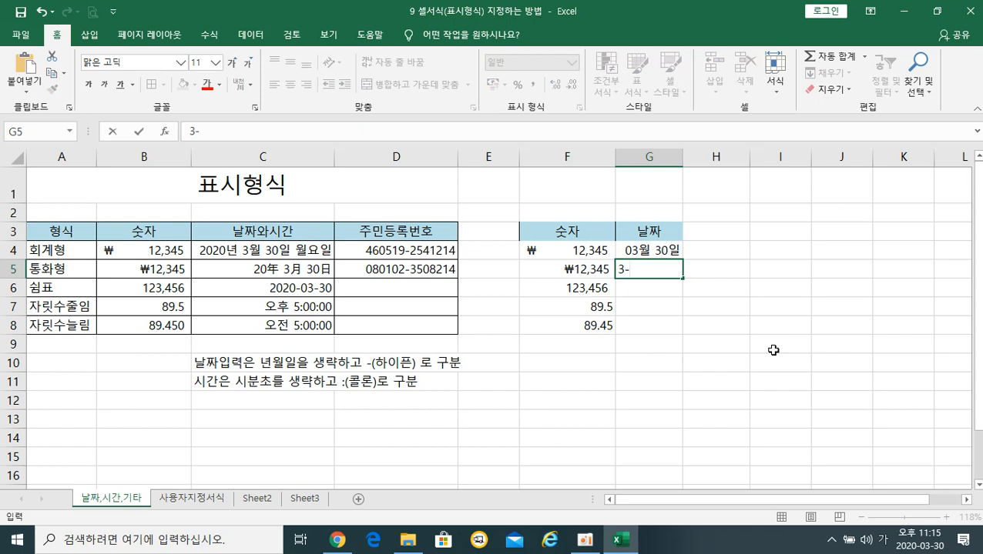
type("30")
key("Return")
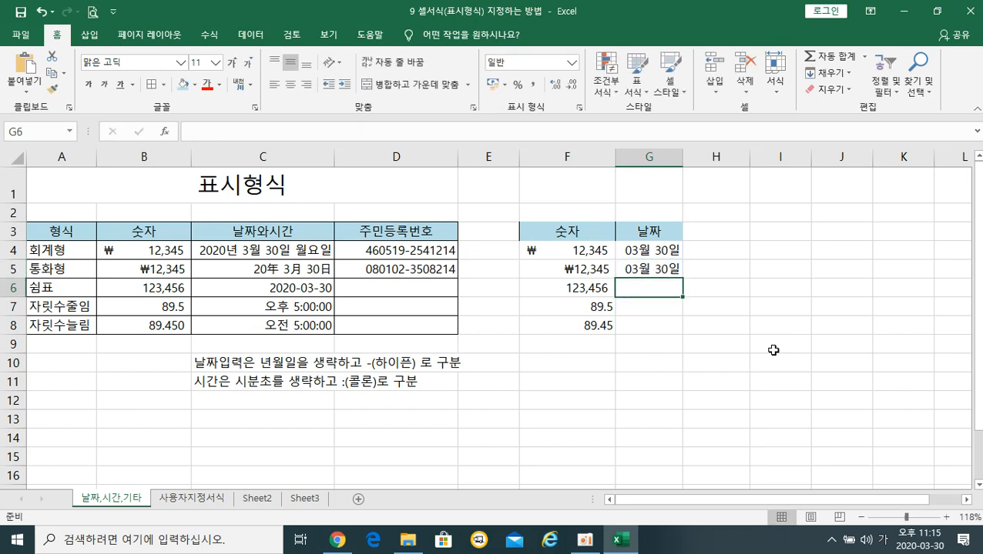
type("3-")
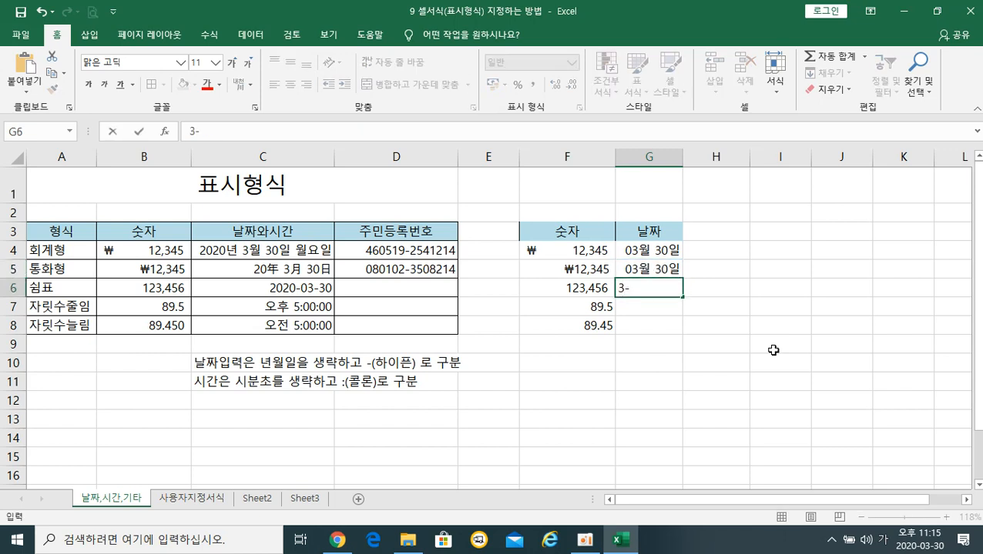
type("30")
key("Return")
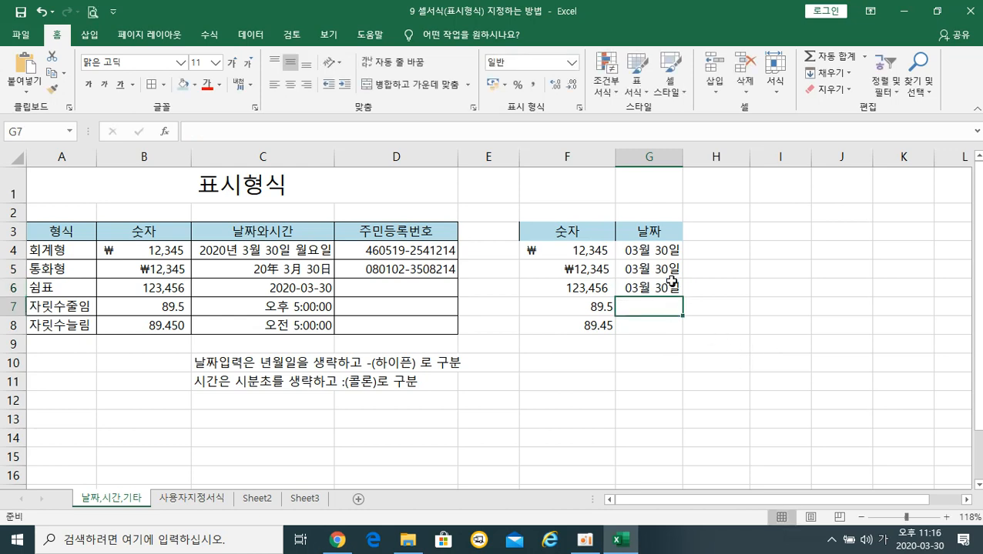
left_click(646, 250)
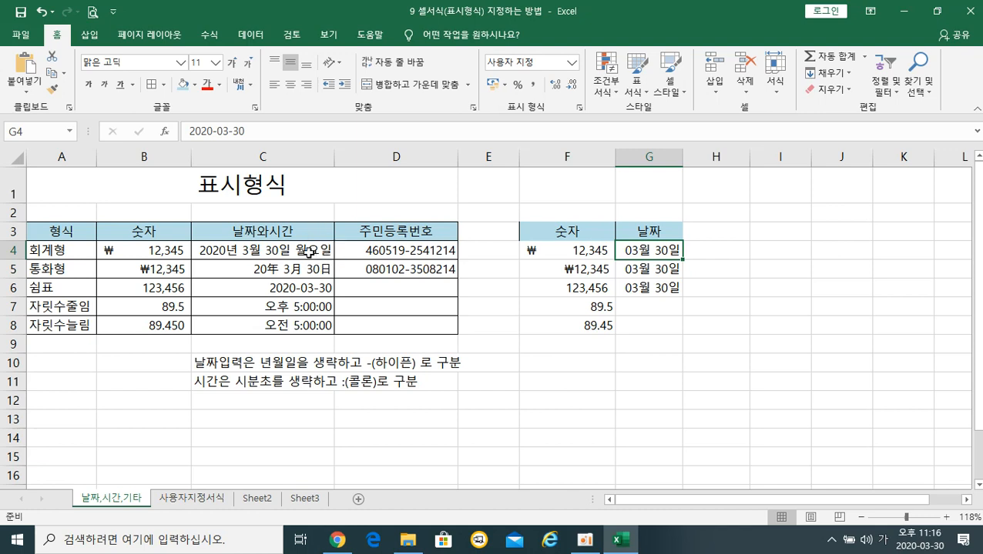
Format G4 with the long date format showing 2020년 3월 30일 월요일.
right_click(657, 256)
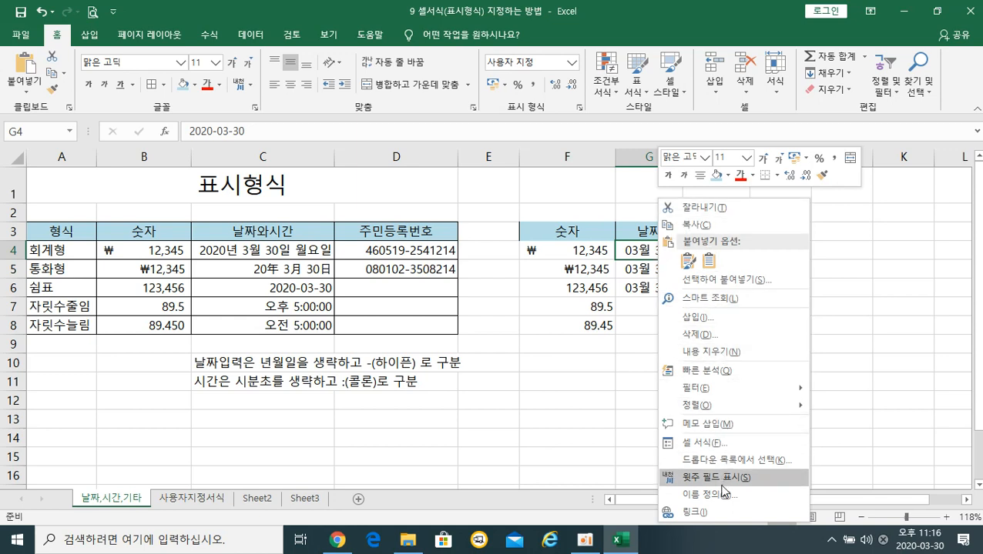
left_click(715, 445)
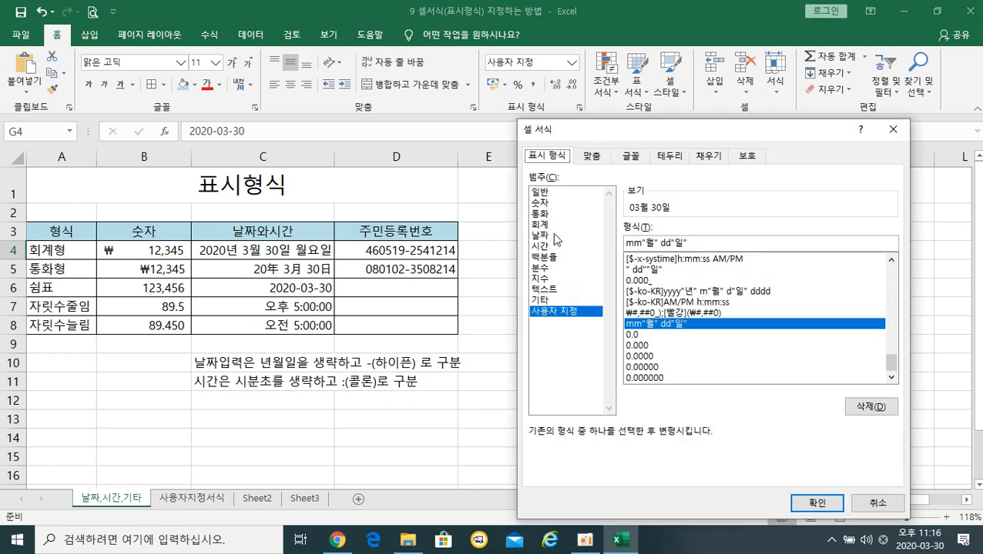
left_click_drag(571, 127, 662, 119)
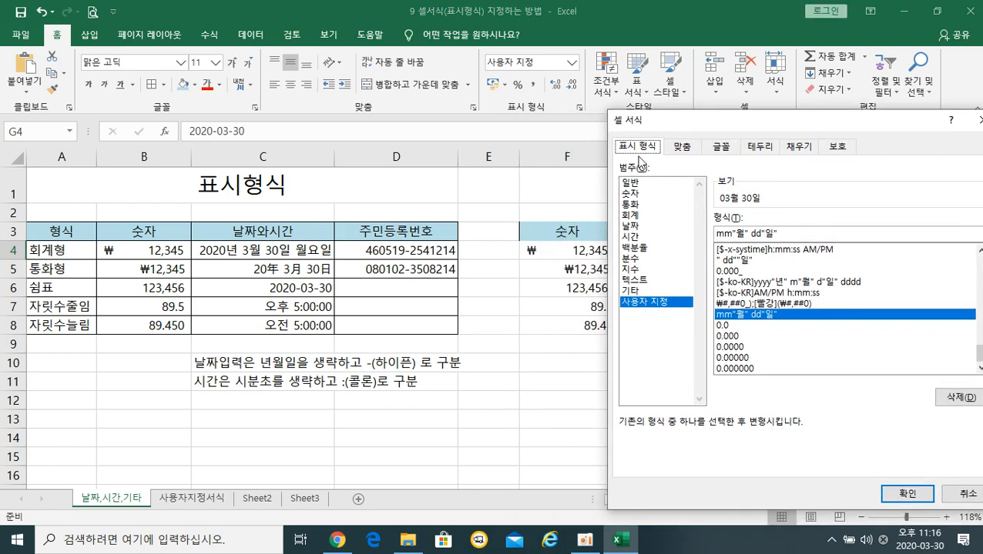
left_click(636, 228)
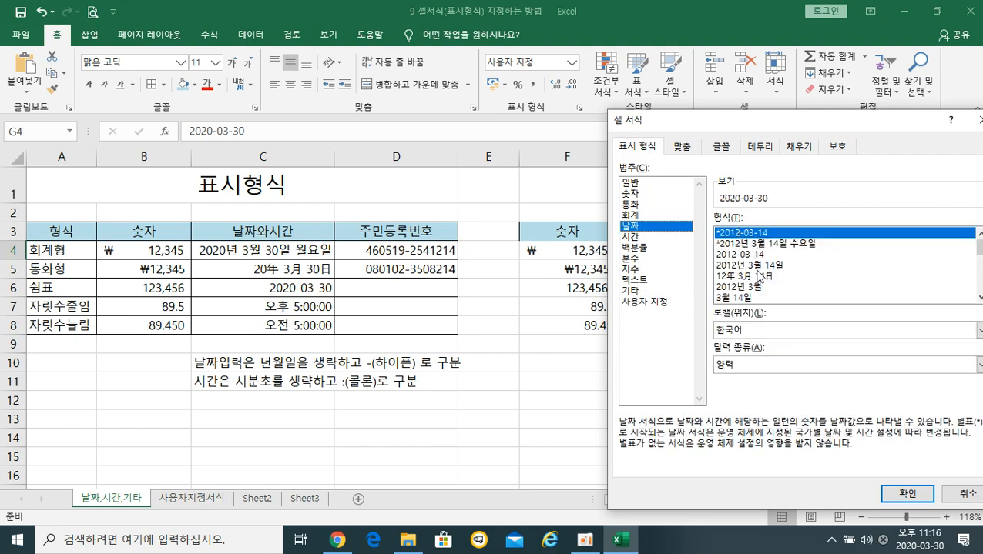
left_click(756, 245)
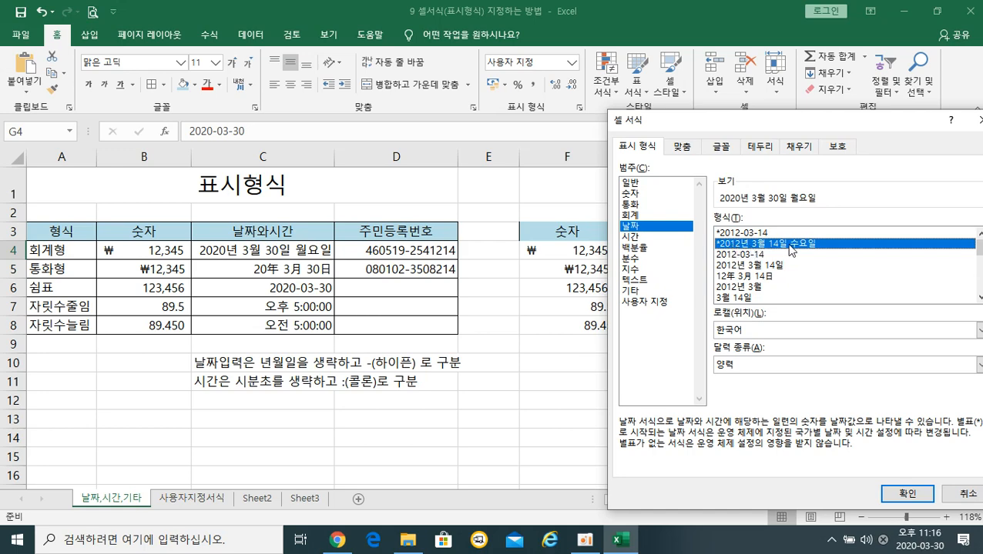
left_click(908, 497)
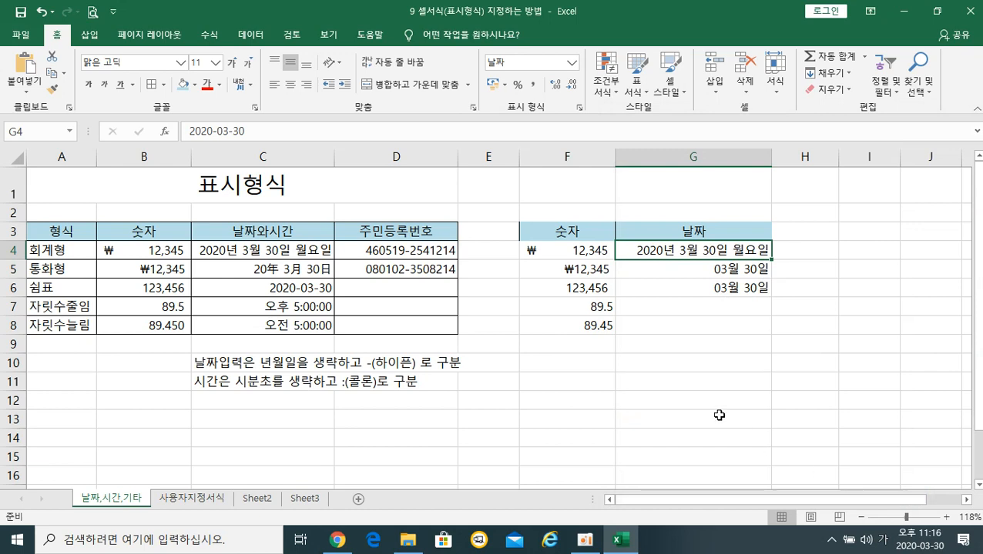
left_click(697, 271)
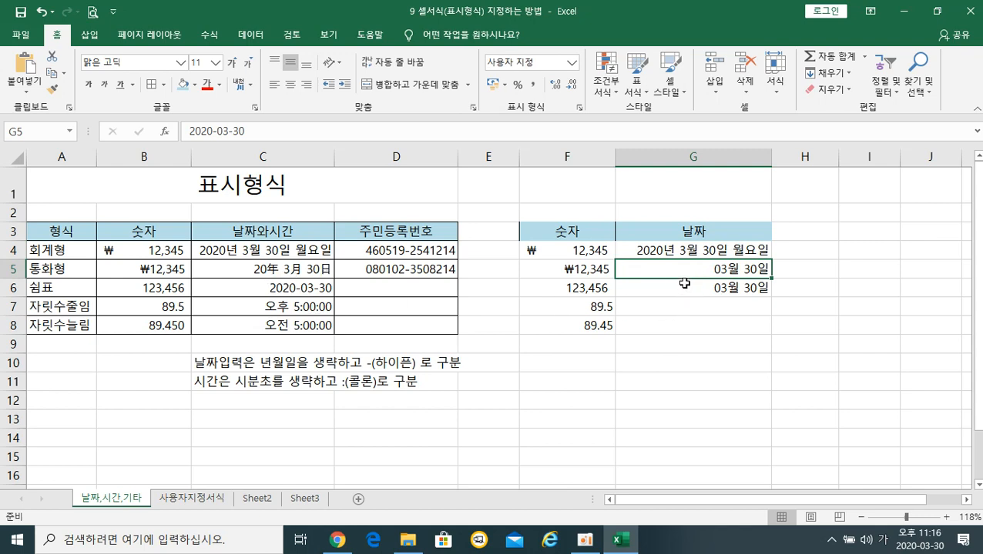
Format G5 with the 年月日 date style so it shows 20年 3月 30日.
left_click(682, 339)
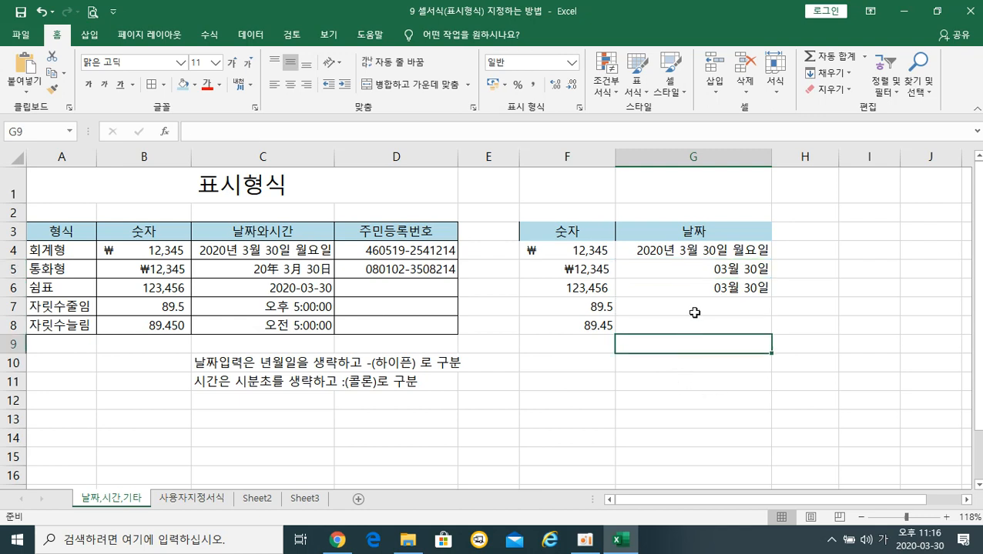
left_click(692, 267)
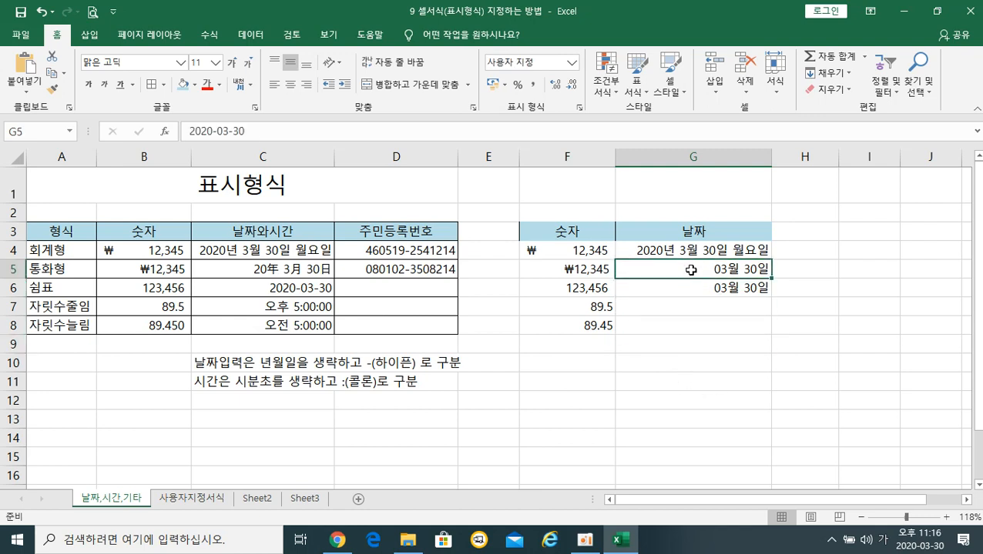
right_click(691, 270)
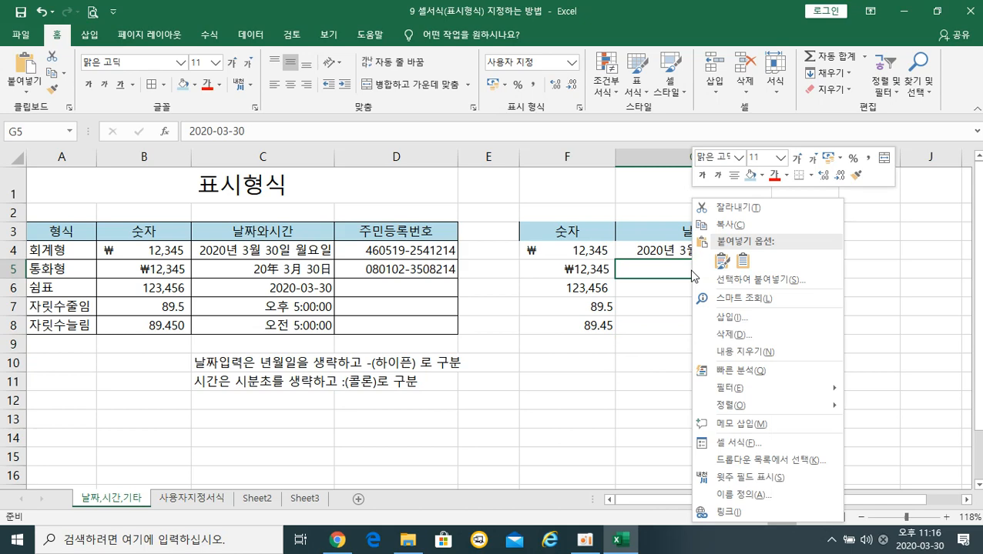
left_click(746, 445)
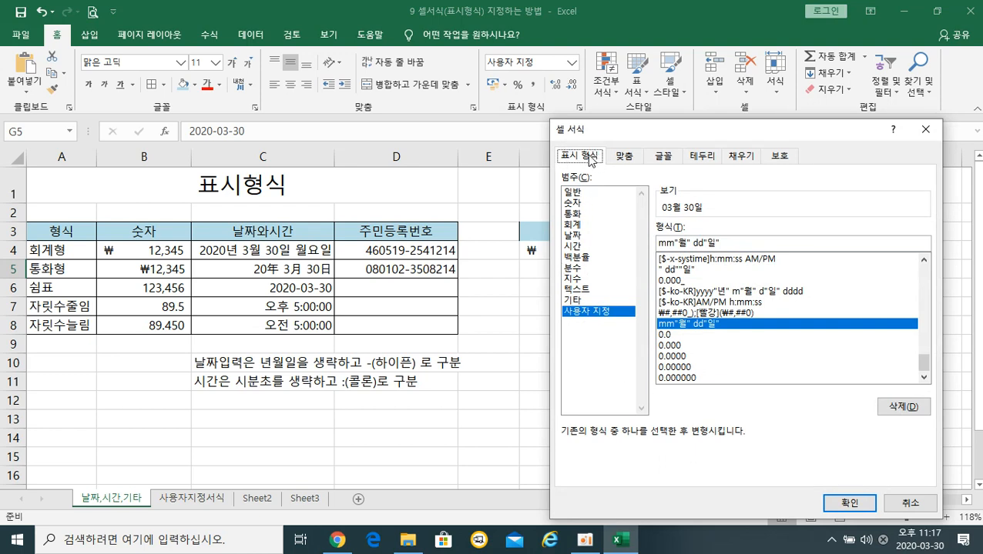
left_click(572, 235)
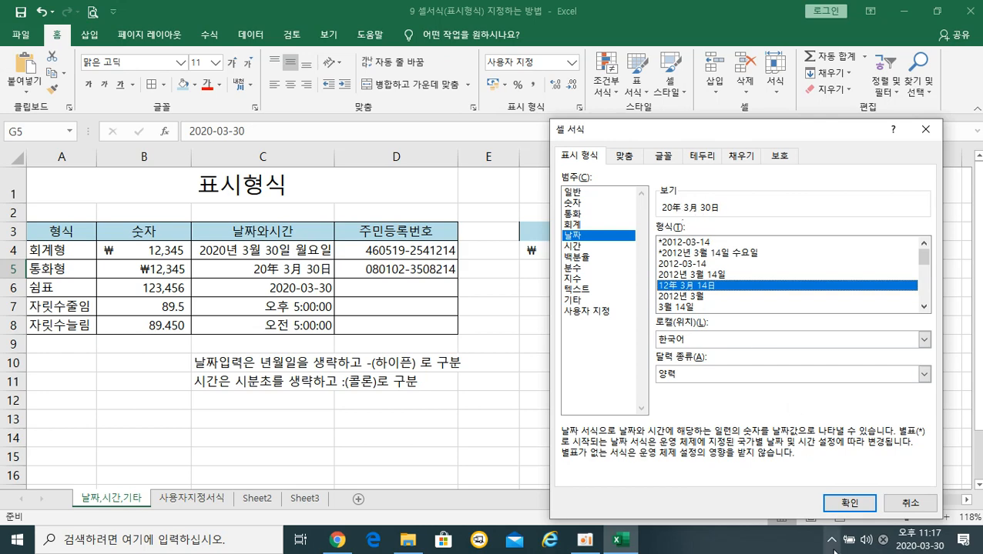
left_click(847, 502)
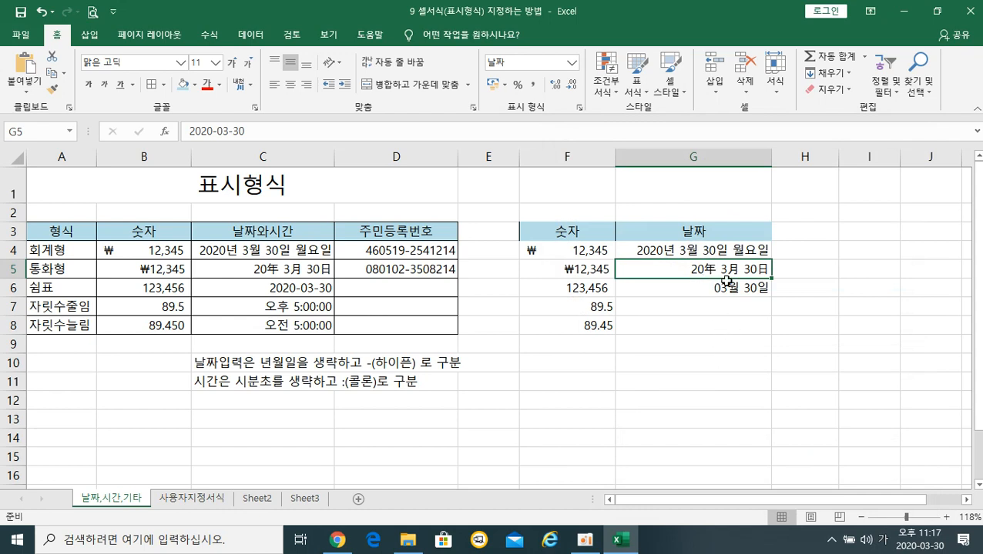
left_click(701, 289)
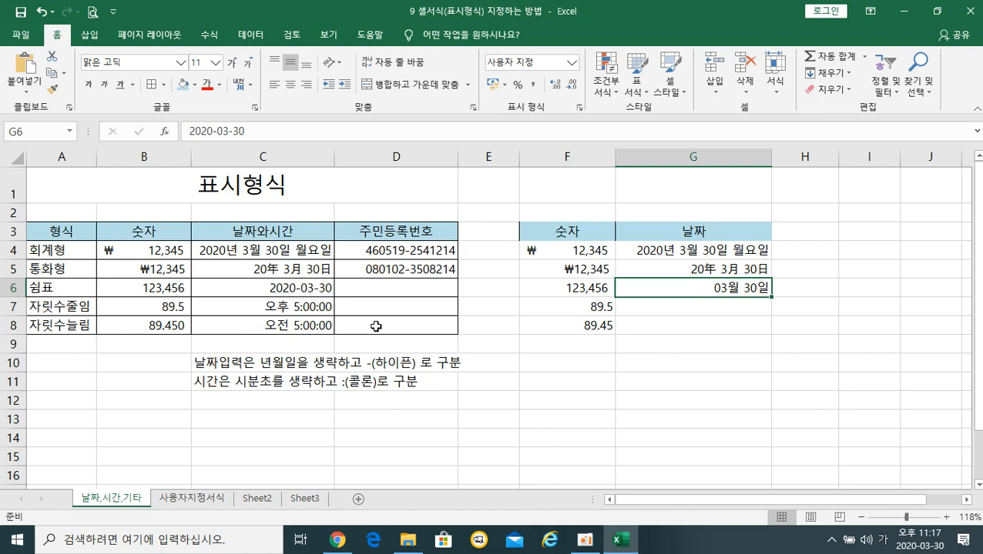
Format G6 with the year-month-day date format so it shows 2020-03-30.
right_click(704, 290)
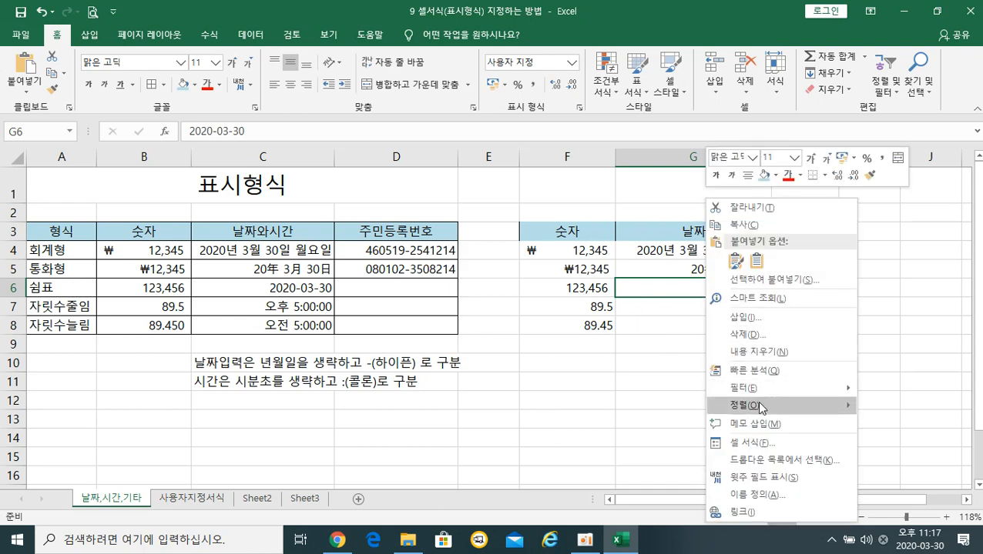
left_click(771, 445)
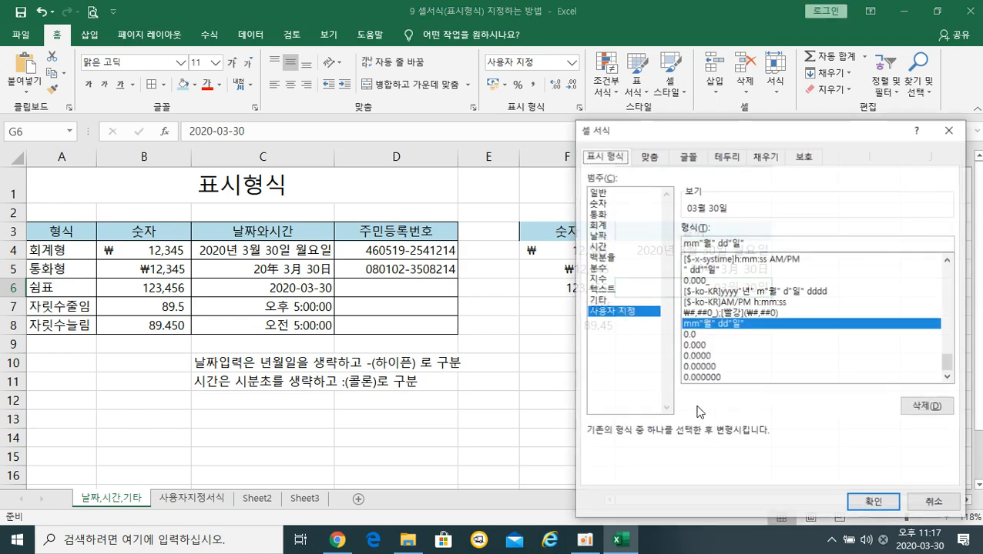
left_click(597, 235)
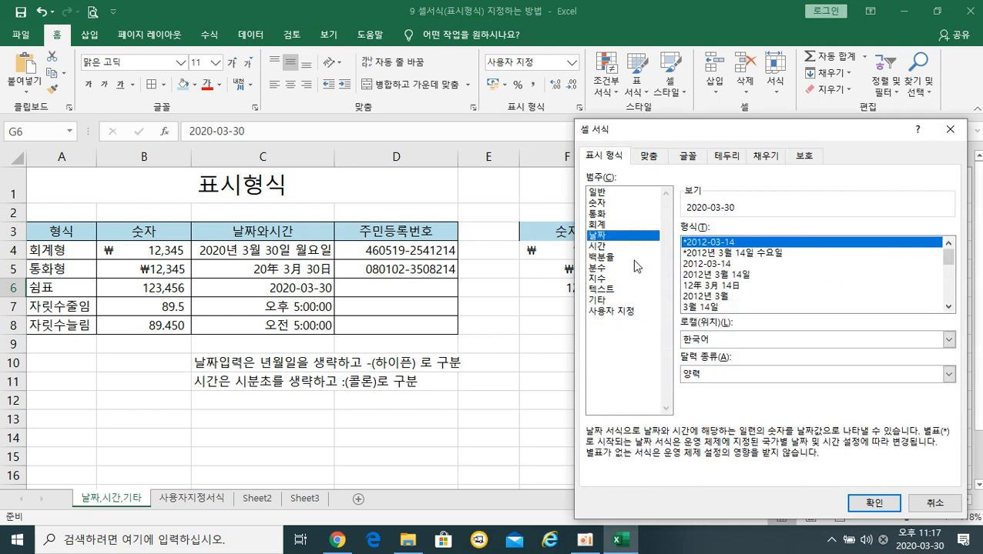
left_click(700, 265)
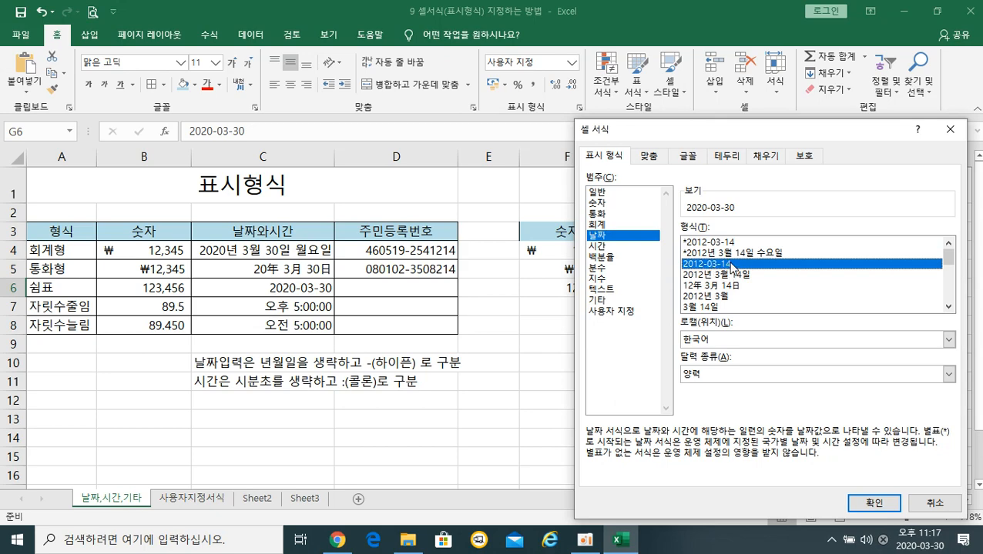
left_click(872, 505)
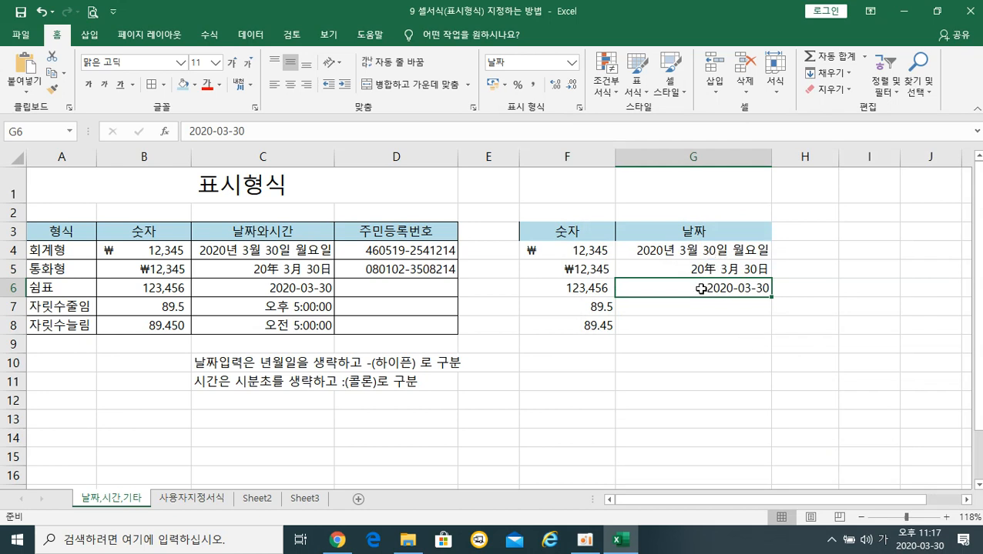
Review the three date styles in G4, G5 and G6.
left_click(684, 254)
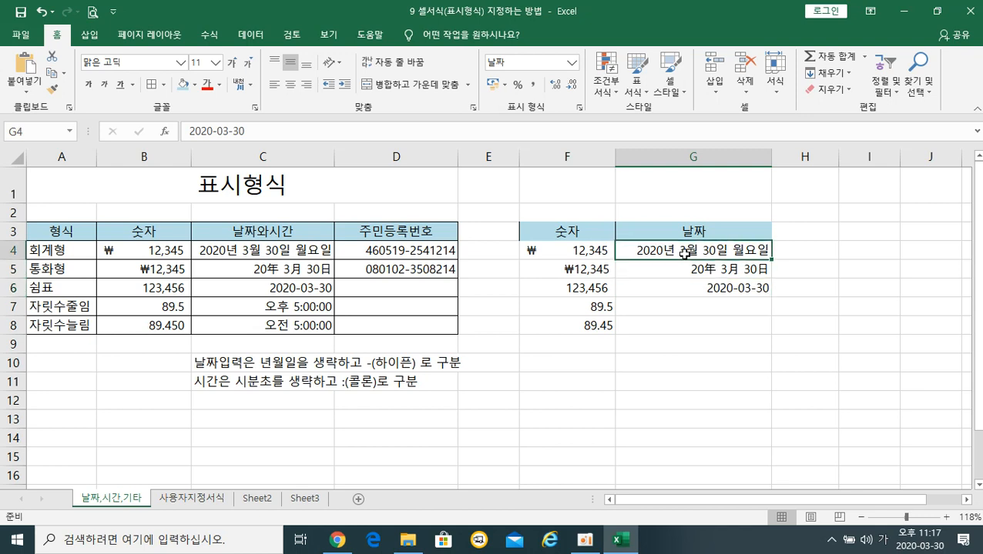
left_click(690, 272)
left_click(688, 286)
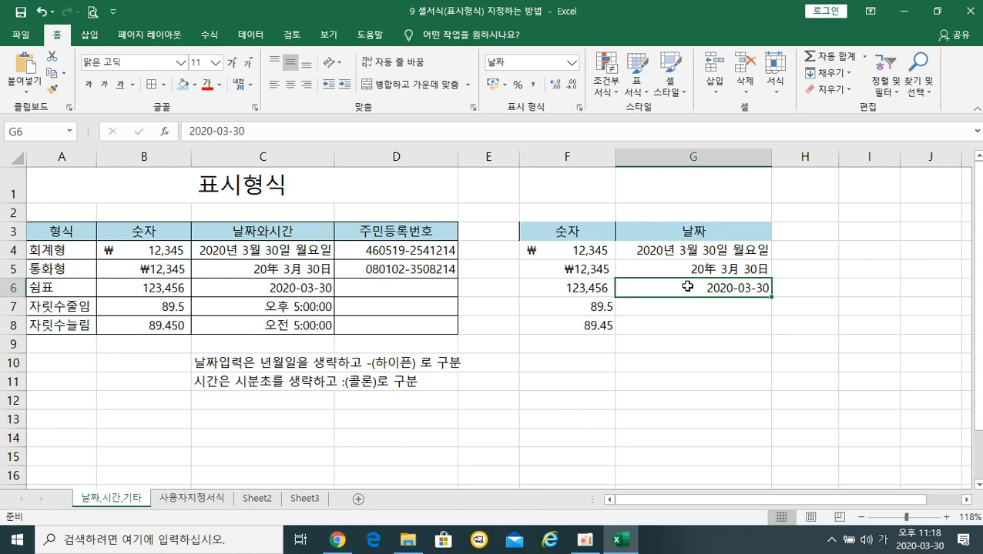
Enter the time 5:10 in G7 and 17:10 in G8, then reselect G7.
left_click(680, 309)
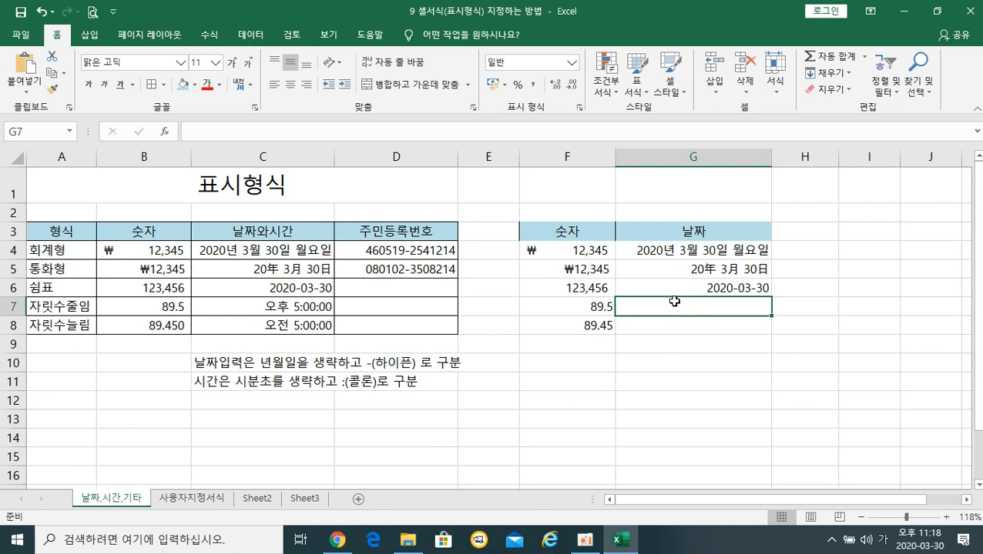
type("5")
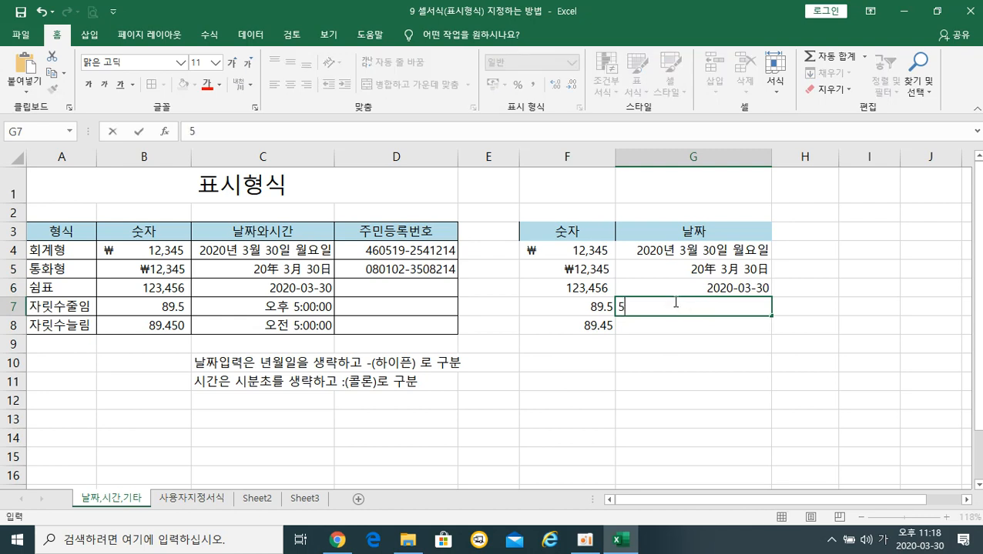
type(":10")
key("Return")
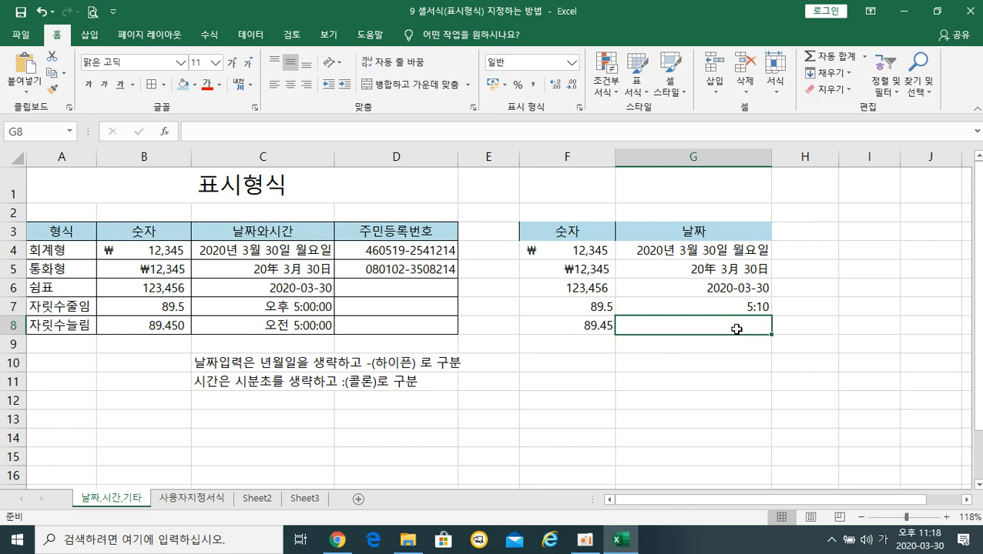
type("1")
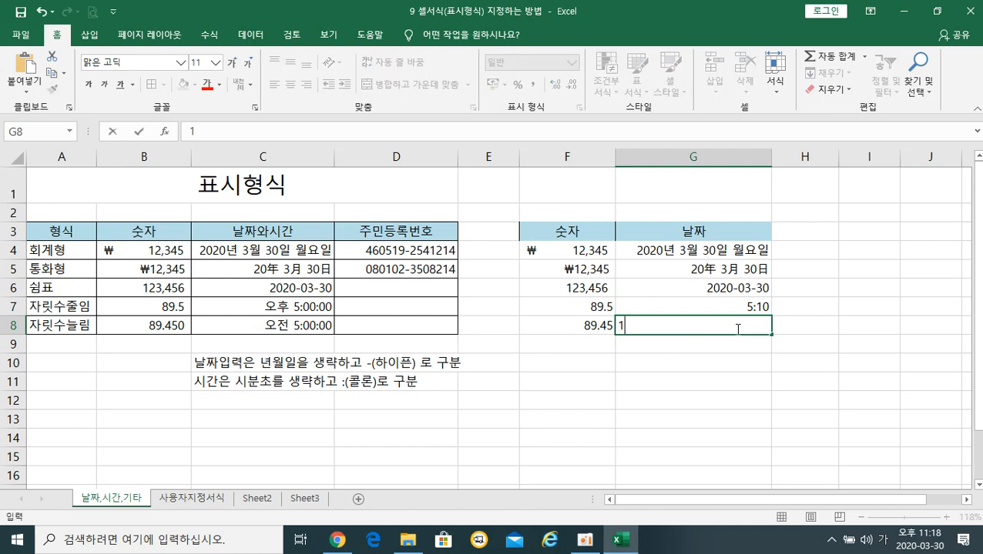
type("7:10")
key("Return")
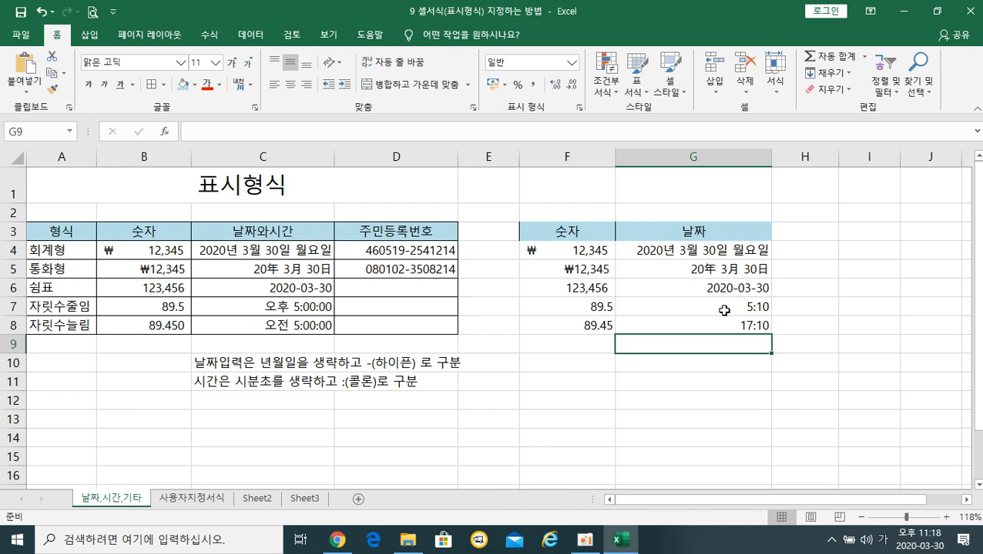
left_click(724, 310)
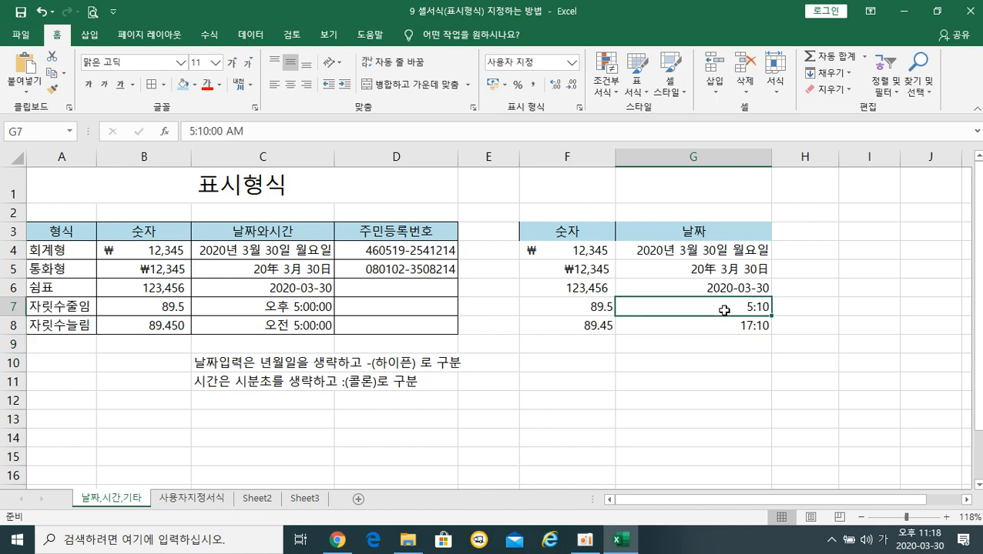
Give G7 the *오후 1:30:55 time format so it reads 오전 5:10:00.
right_click(723, 309)
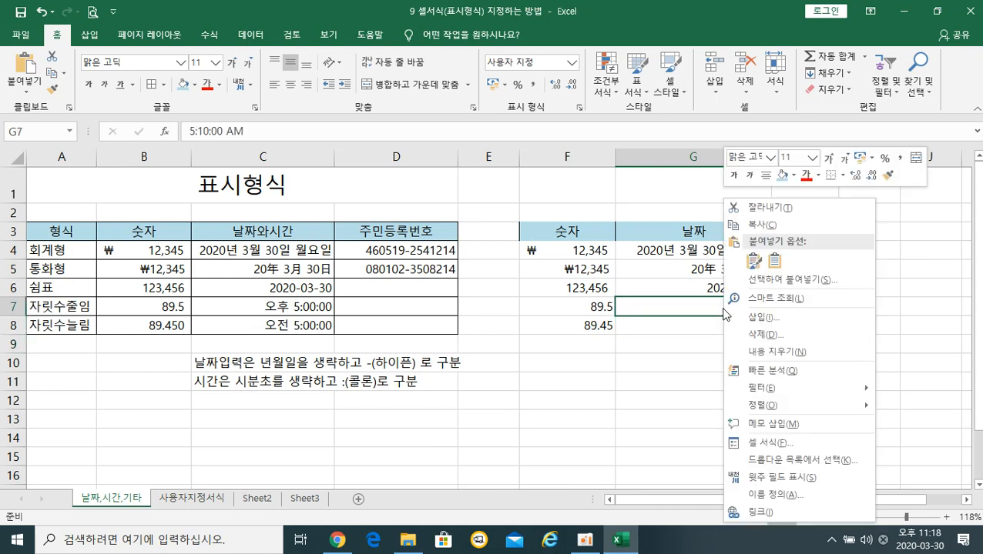
left_click(777, 443)
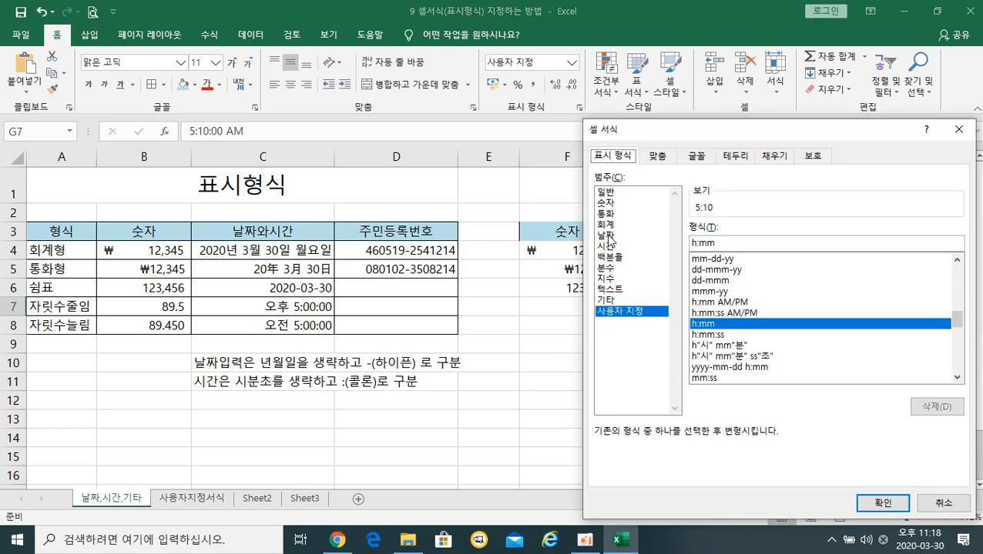
left_click(606, 246)
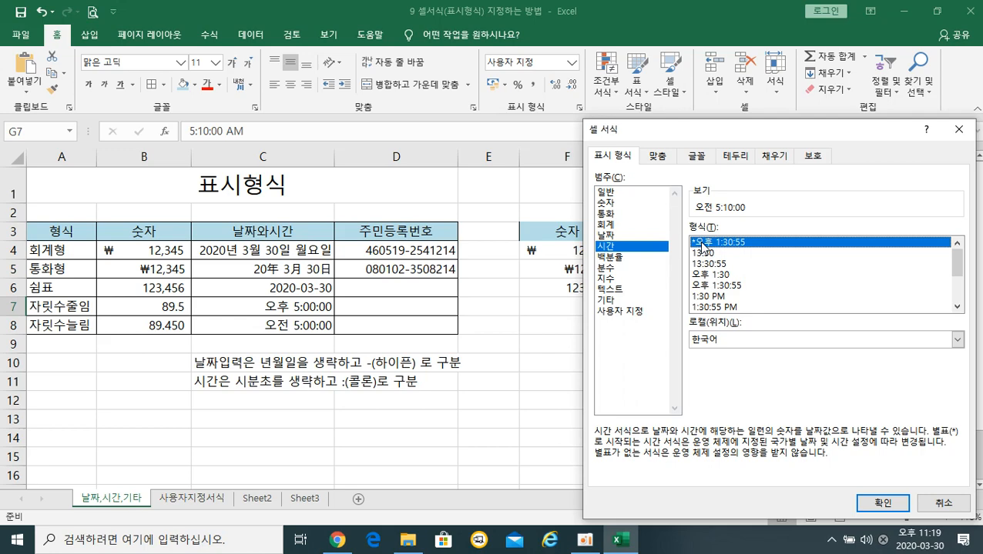
left_click(882, 505)
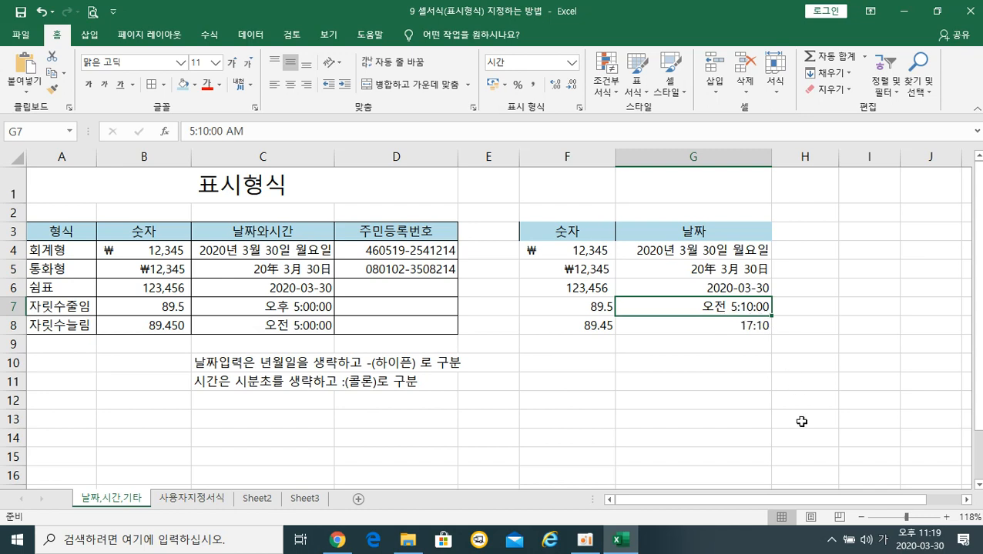
Give G8 the 1:30 PM time format so it shows 5:10 PM.
left_click(719, 330)
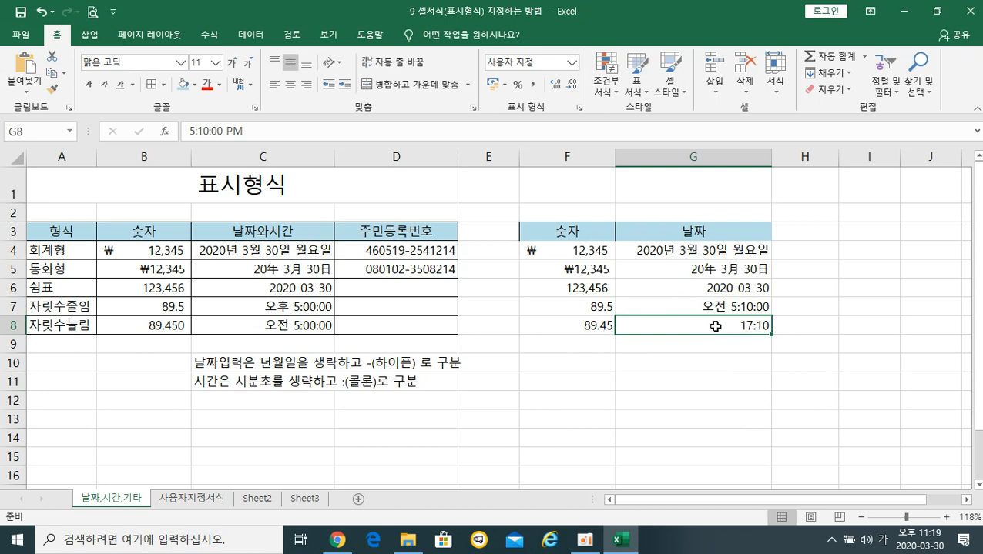
right_click(715, 327)
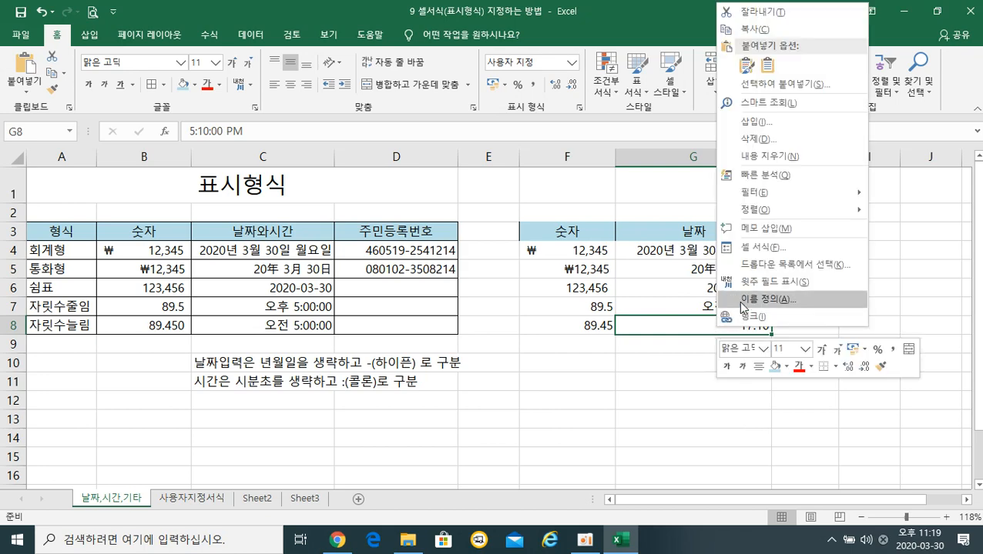
left_click(759, 248)
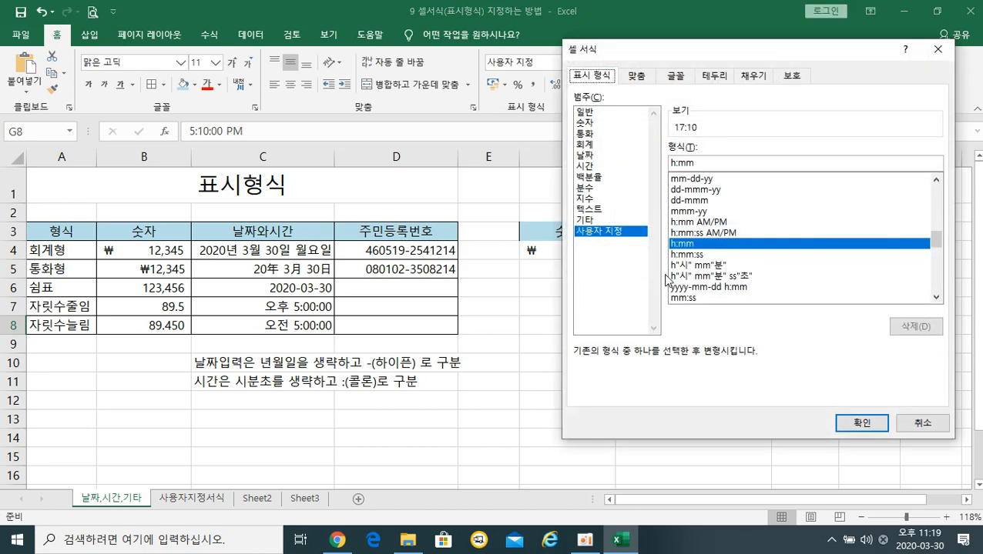
left_click(587, 167)
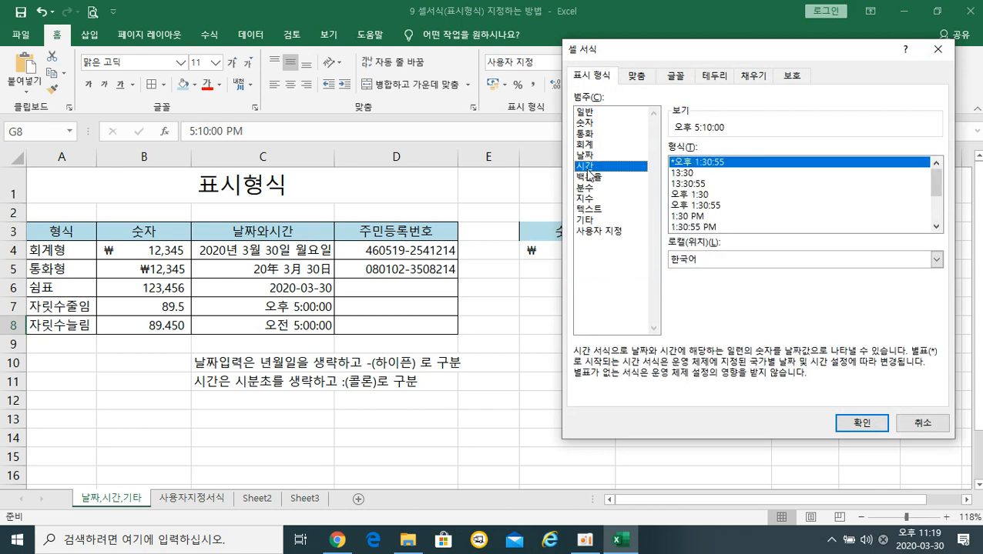
left_click(701, 219)
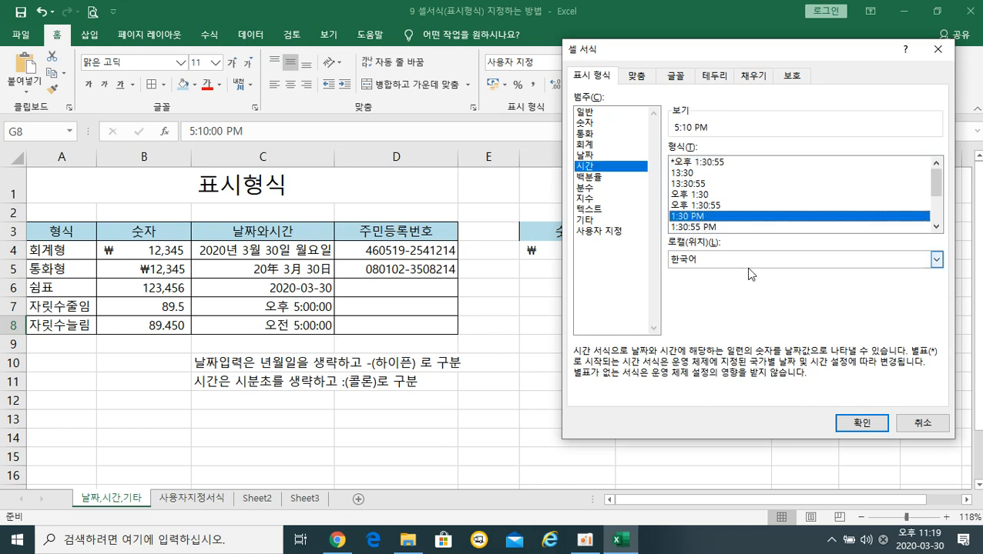
left_click(850, 422)
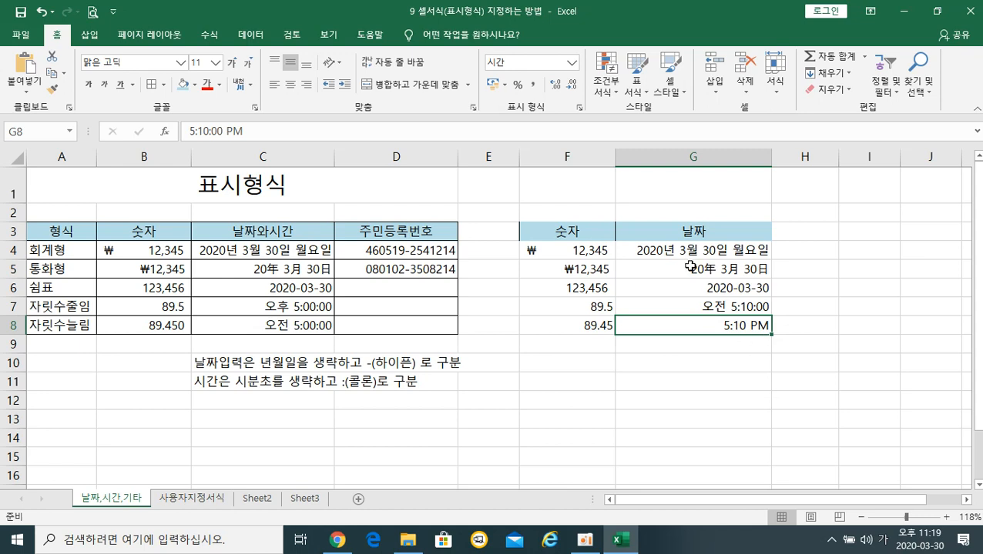
Enter 3-10 in H4 as a quick date and 11:10:33 in H5, then check D4's value.
left_click(798, 254)
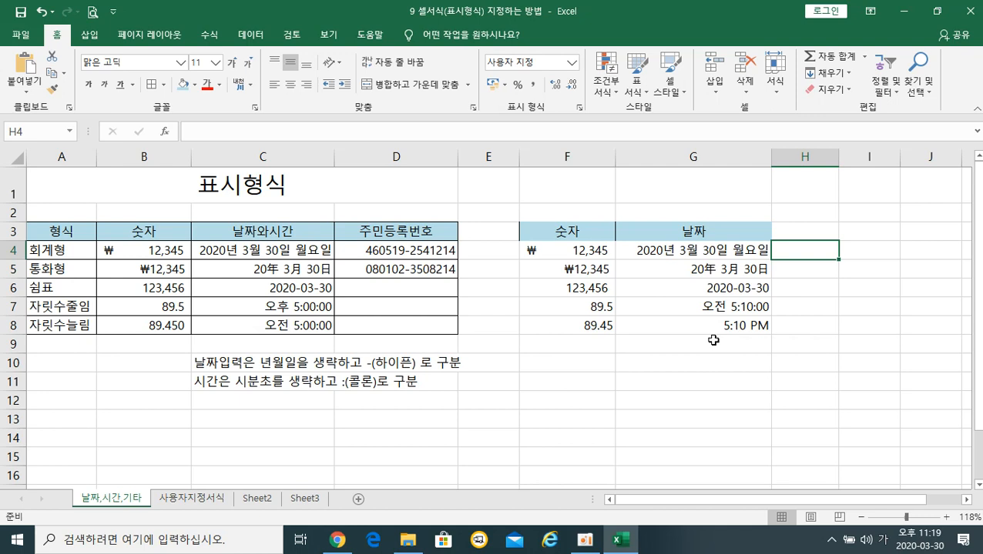
type("3")
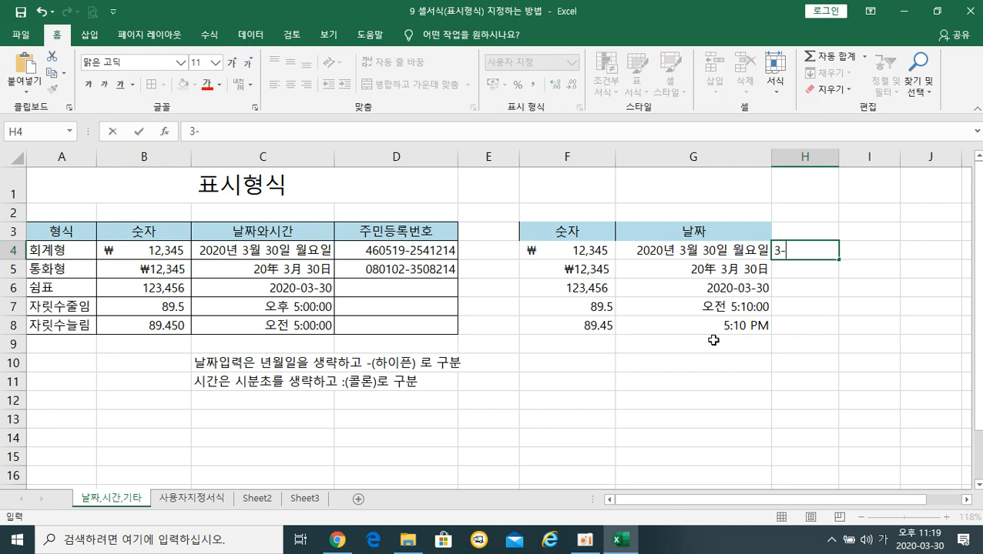
type("-10")
key("Return")
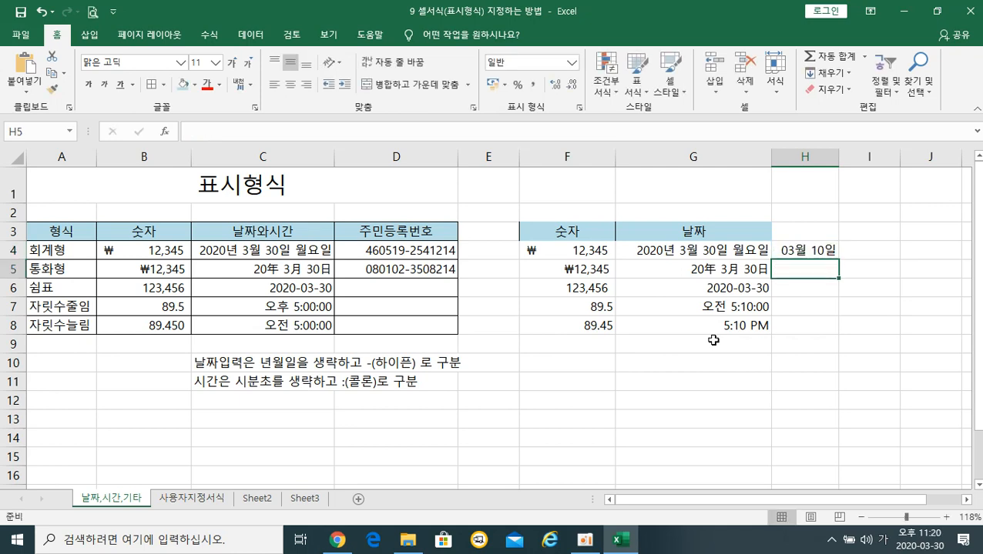
type("11")
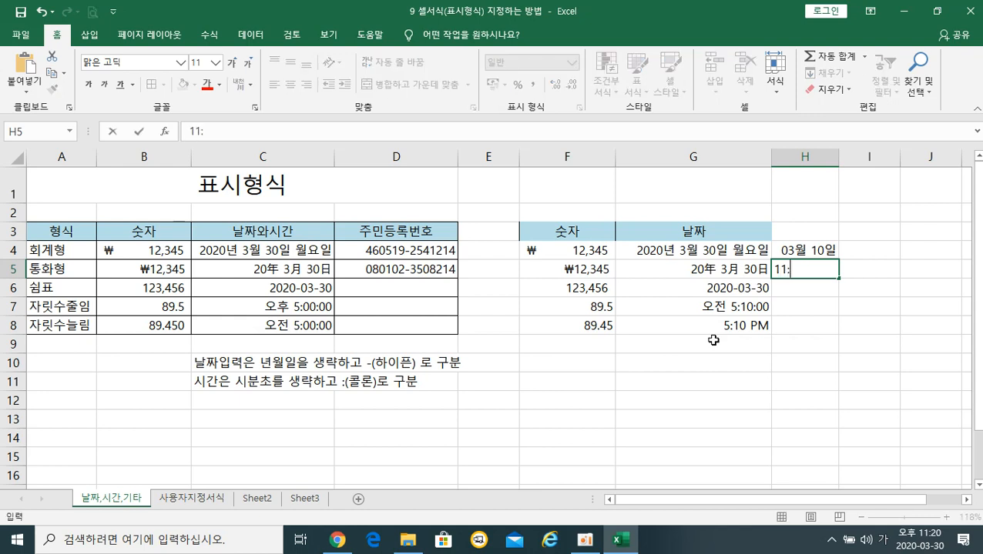
type(":10:33")
key("Return")
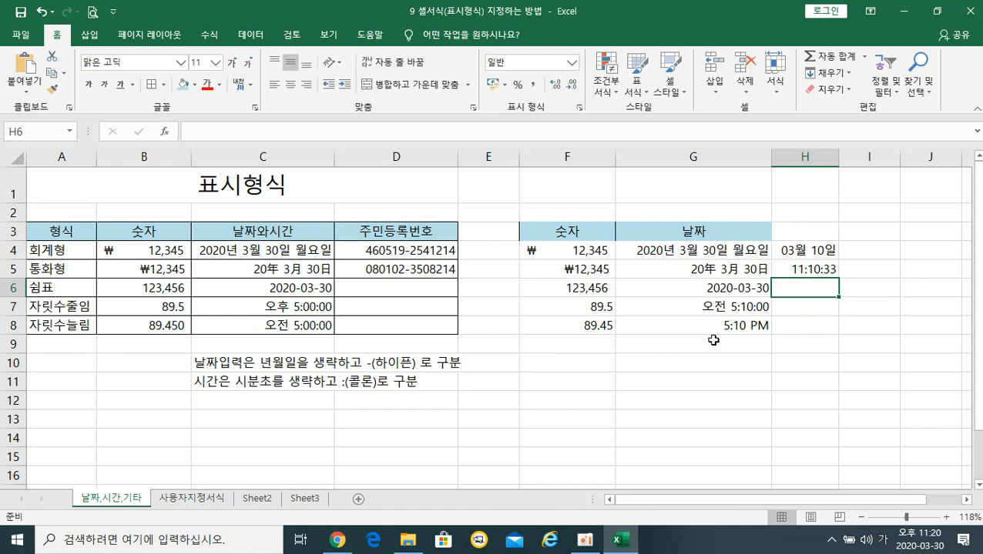
left_click(411, 251)
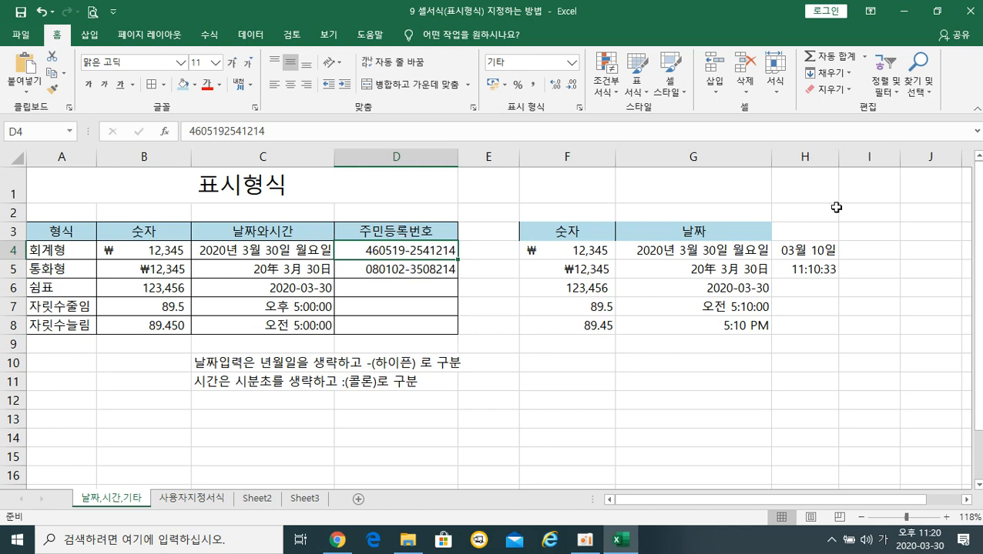
Add the 주민등록번호 header in I3, widen column I and narrow column E.
left_click(855, 235)
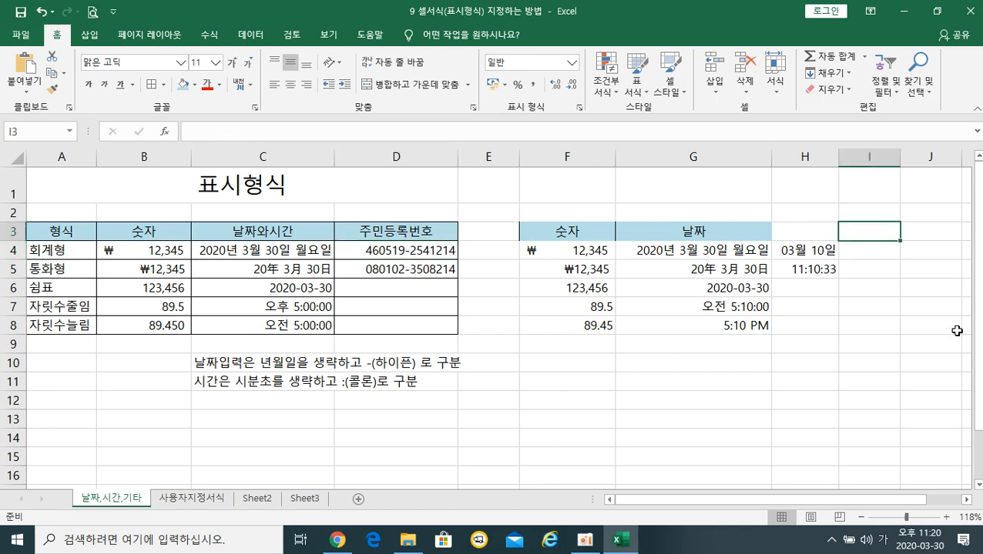
type("주민등록번호")
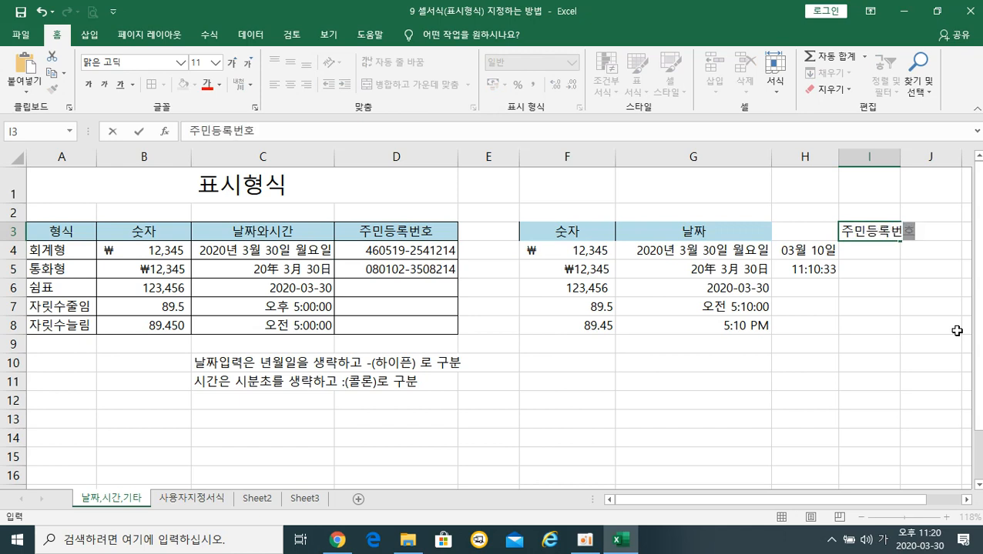
key("Return")
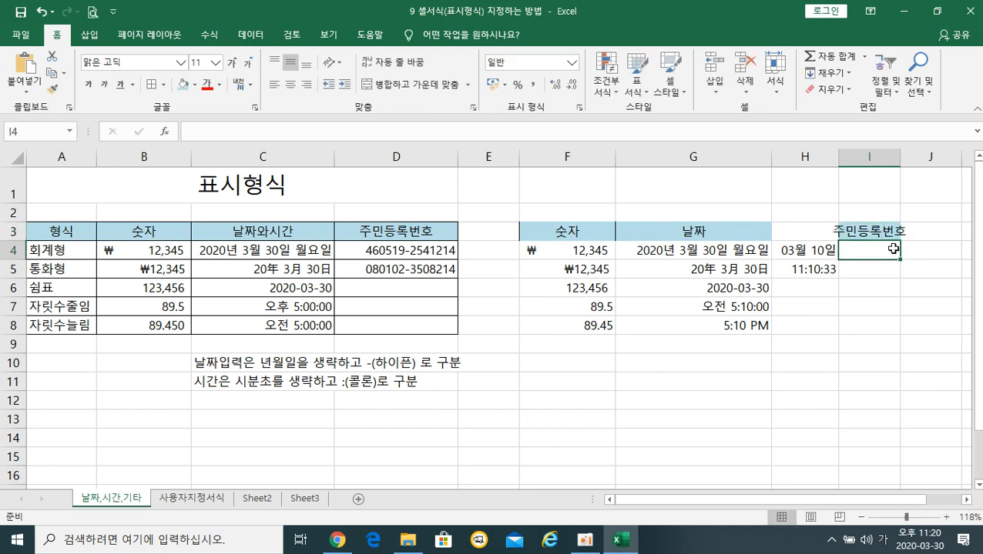
left_click_drag(900, 158, 957, 169)
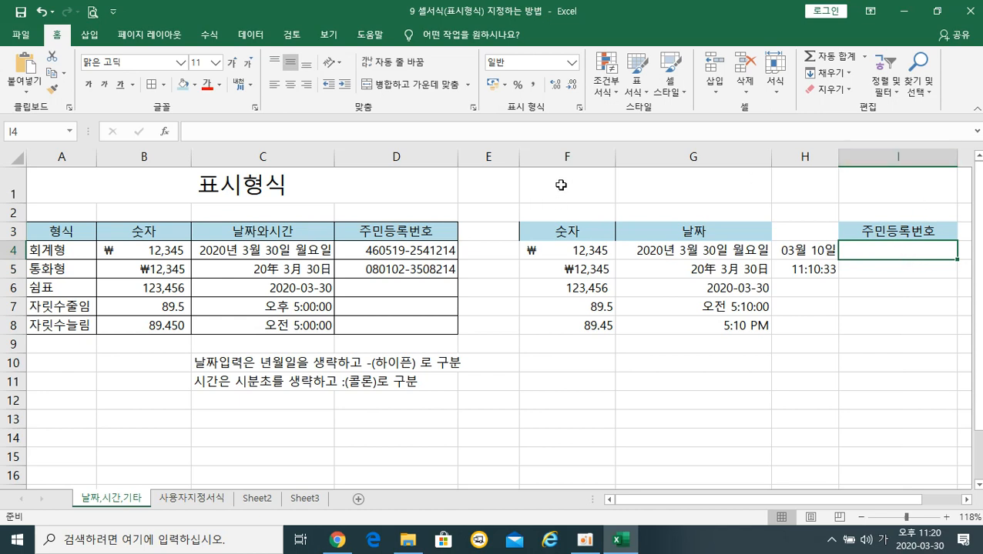
left_click_drag(519, 157, 483, 156)
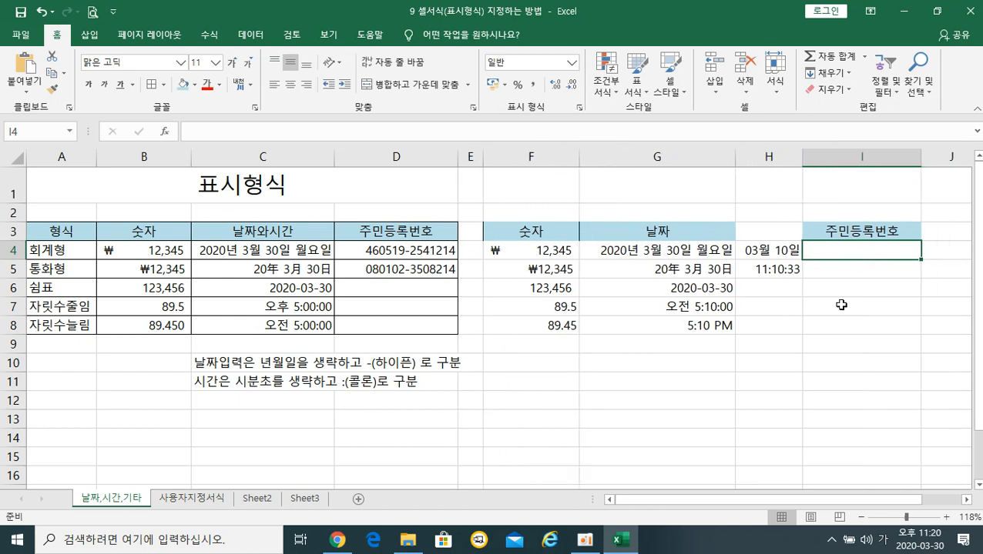
left_click_drag(920, 160, 930, 160)
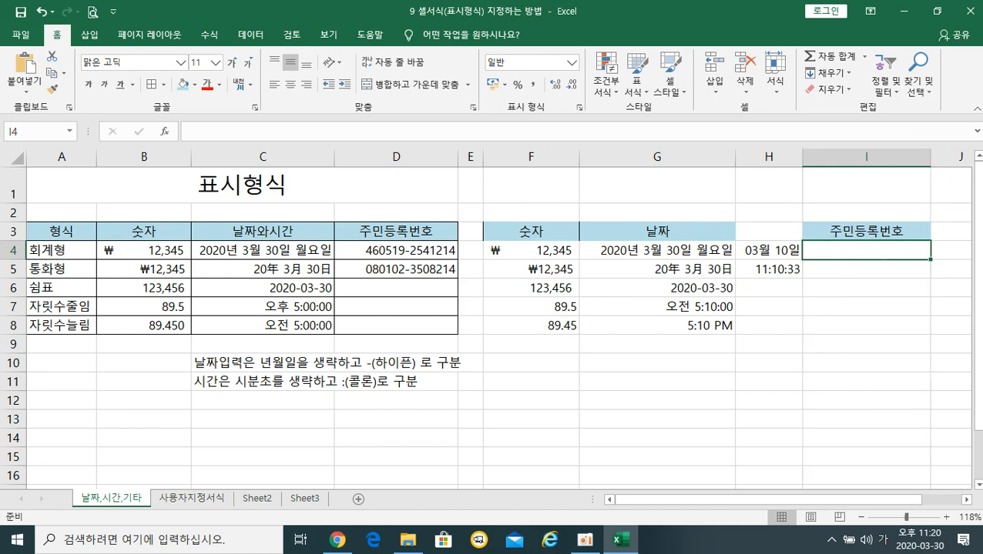
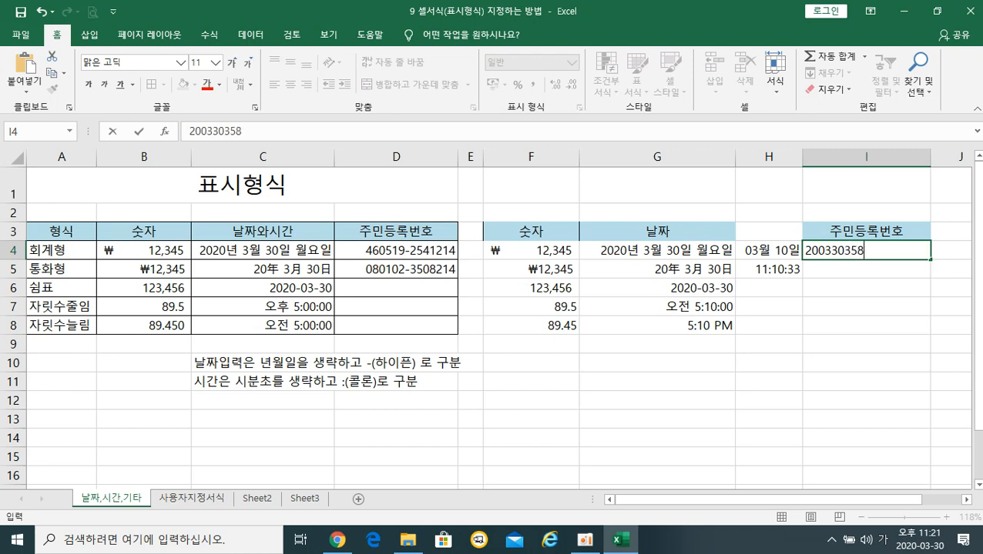
Enter a 13-digit registration number in I4, which shows in exponent form.
key("Return")
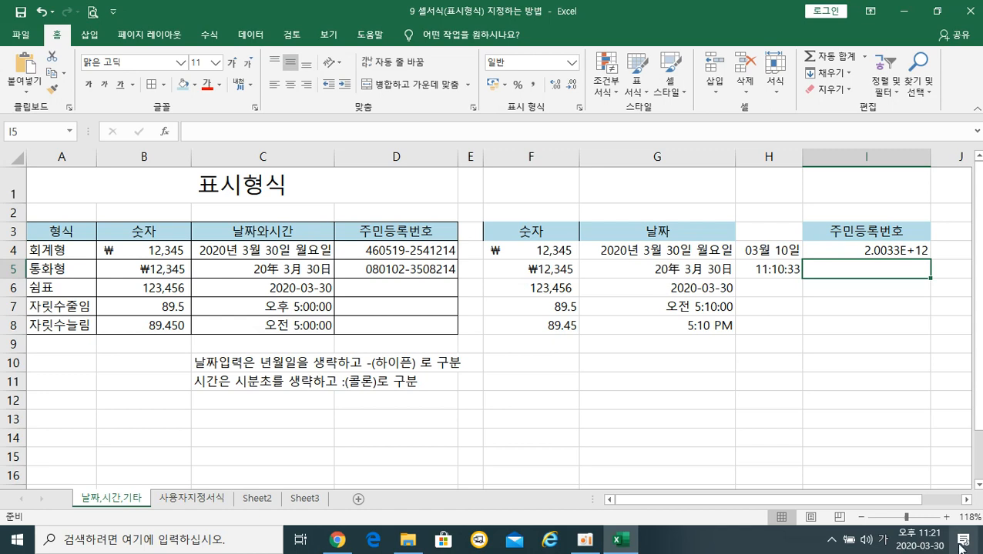
left_click(830, 250)
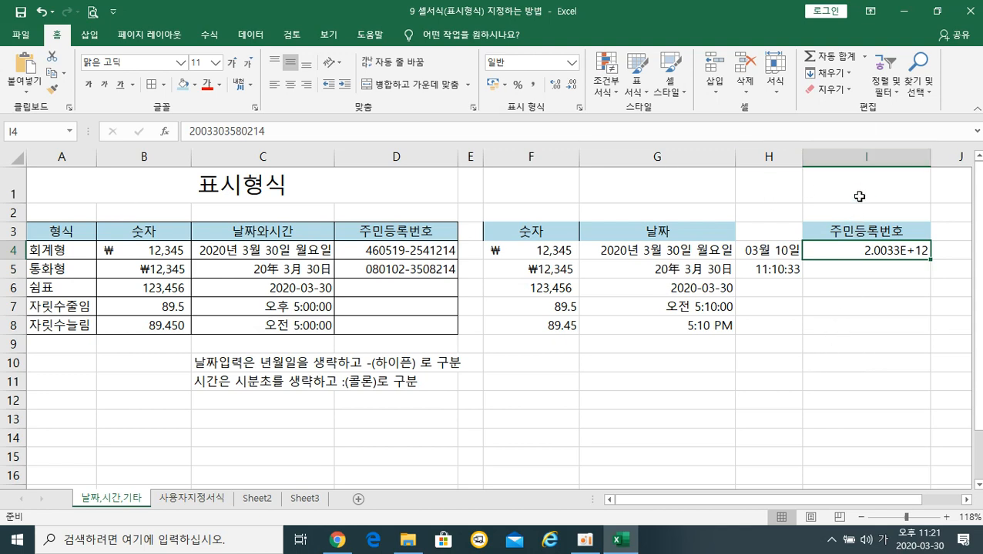
Apply the 기타 > 주민등록번호 format to column I so I4 shows hyphenated.
left_click(851, 158)
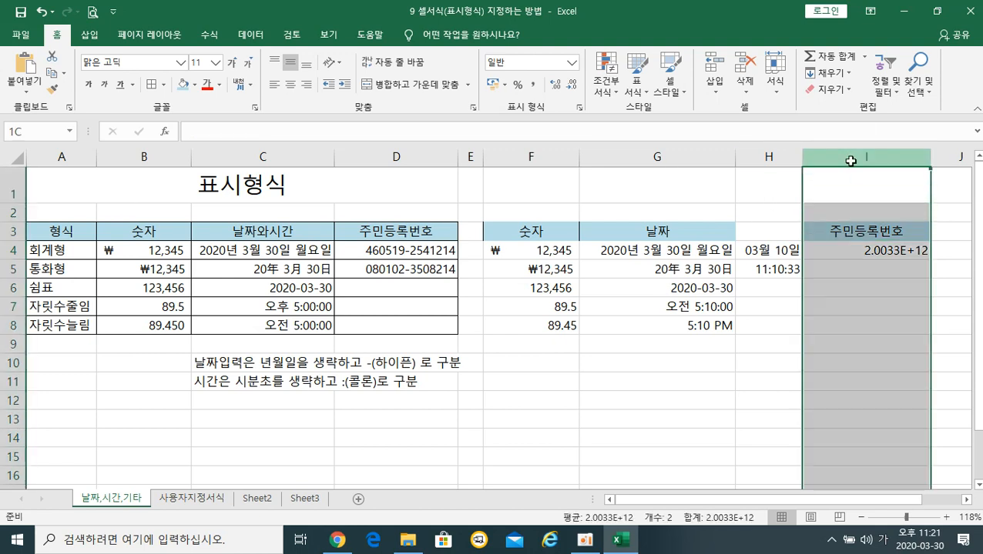
right_click(850, 158)
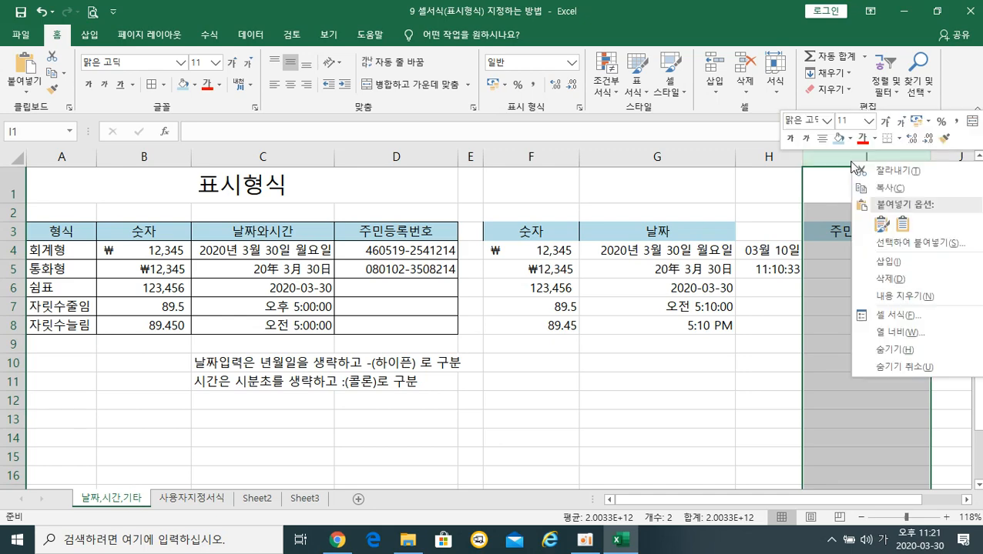
left_click(909, 327)
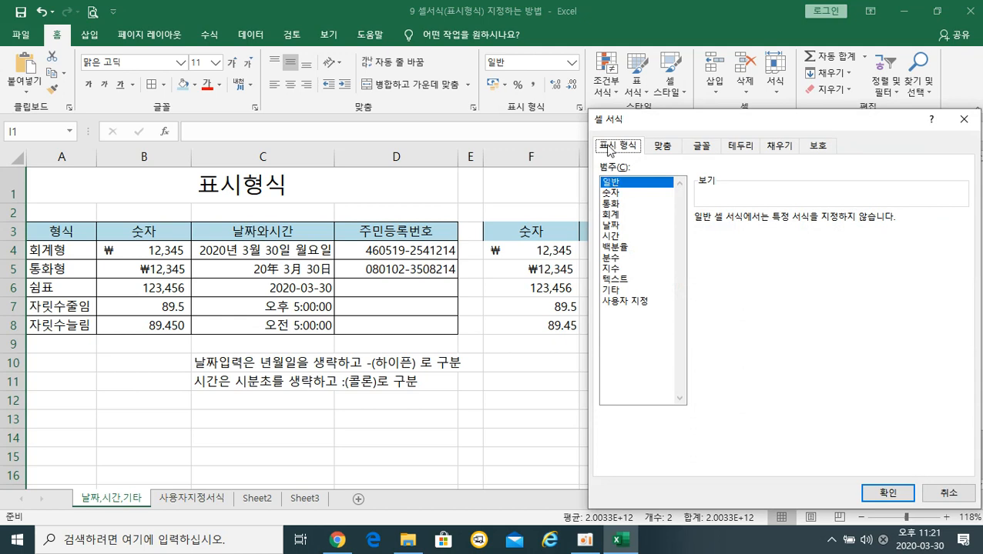
left_click(613, 290)
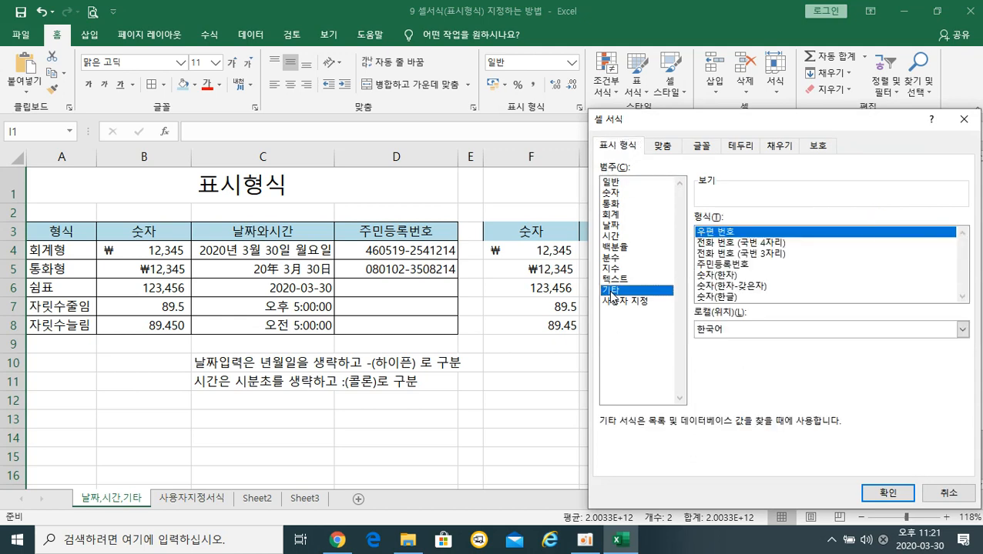
left_click(727, 264)
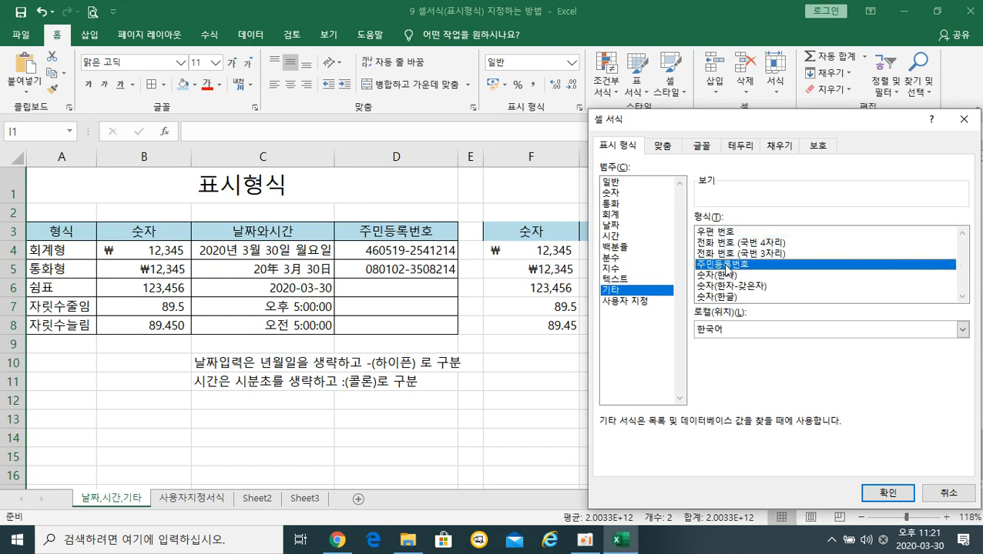
left_click(888, 493)
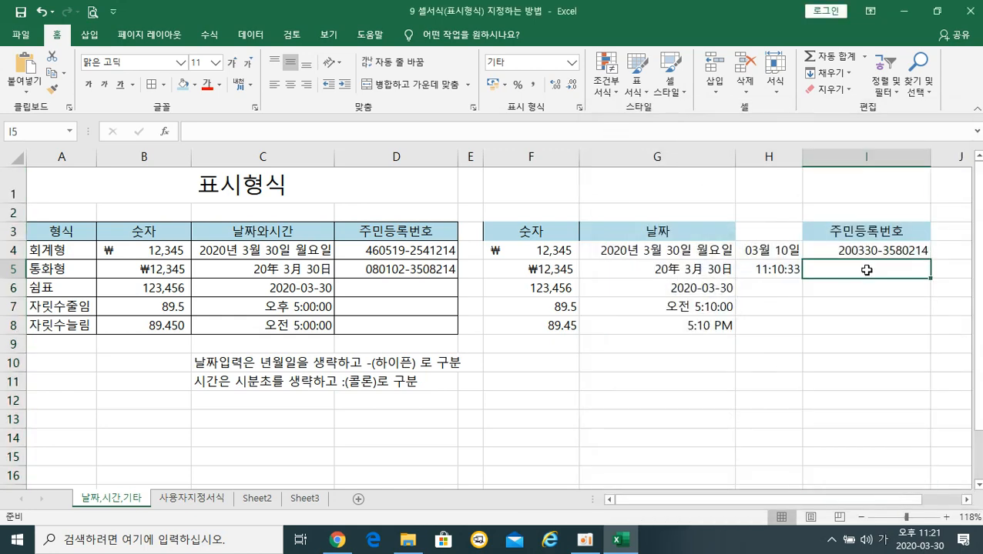
left_click(866, 269)
left_click(857, 286)
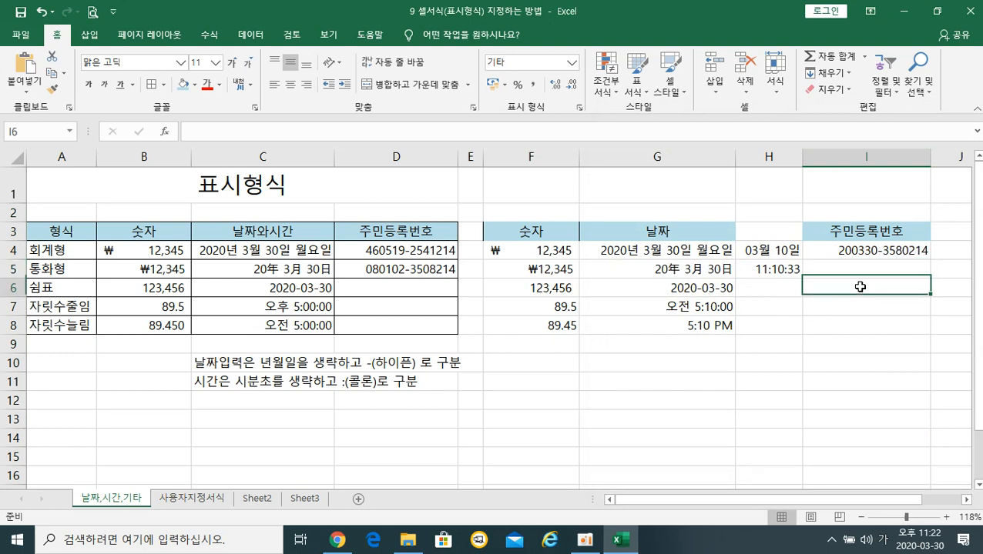
Enter a second 13-digit registration number in I5.
left_click(858, 265)
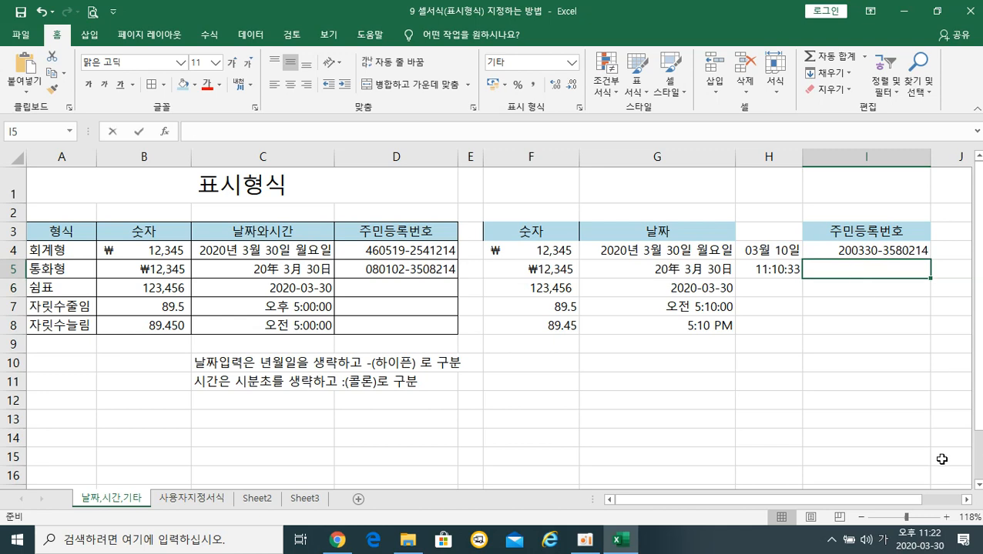
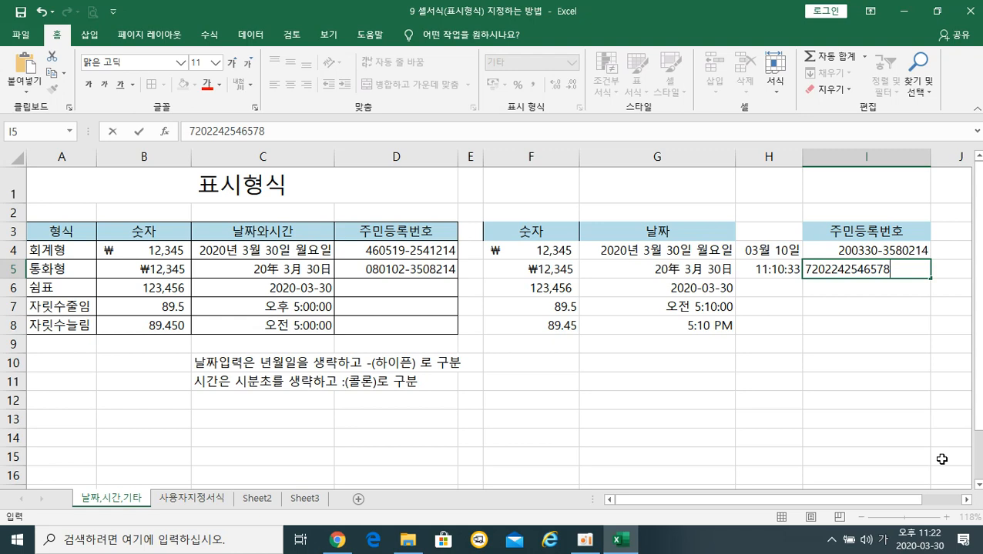
key("Return")
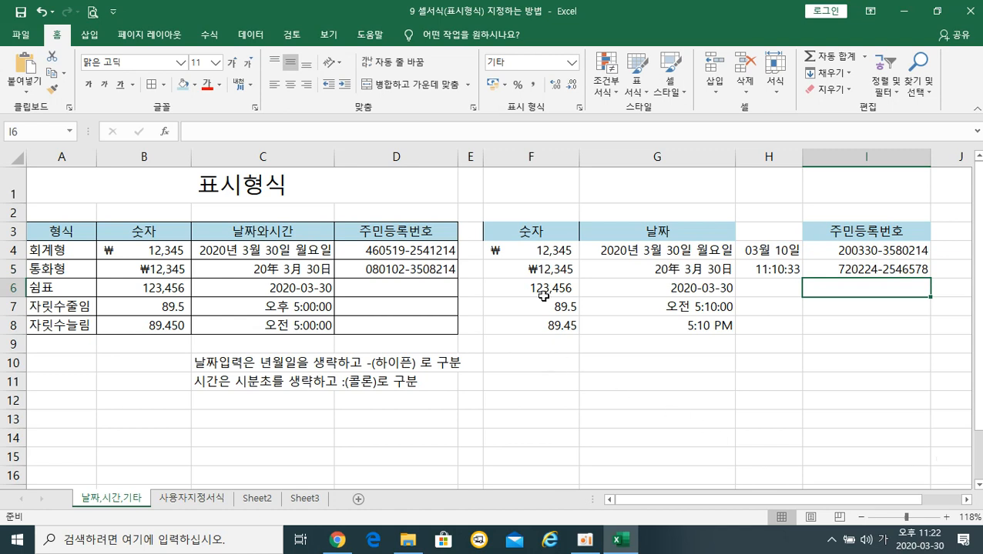
Compare the stored values behind F4, G4 and I4 with their displays.
left_click(538, 248)
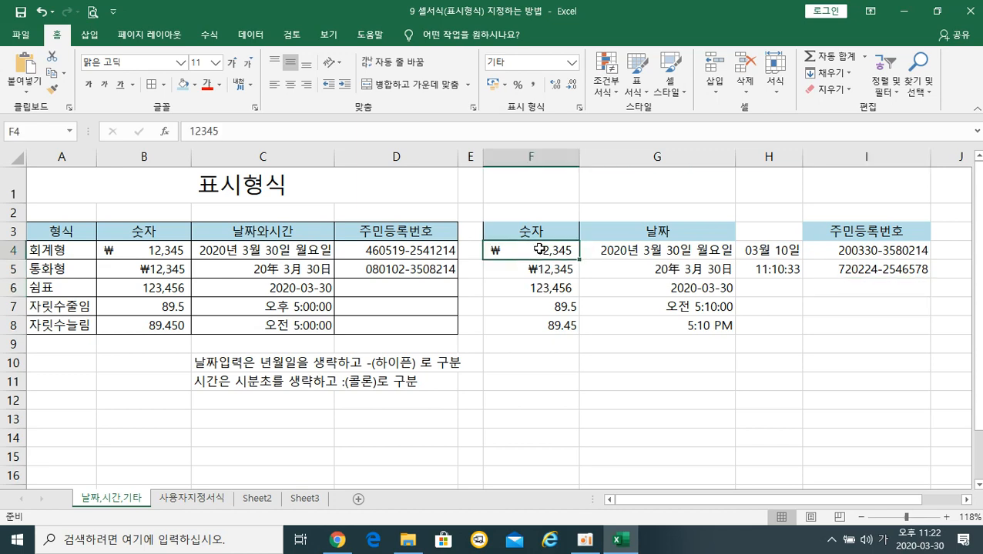
left_click(621, 252)
left_click(876, 249)
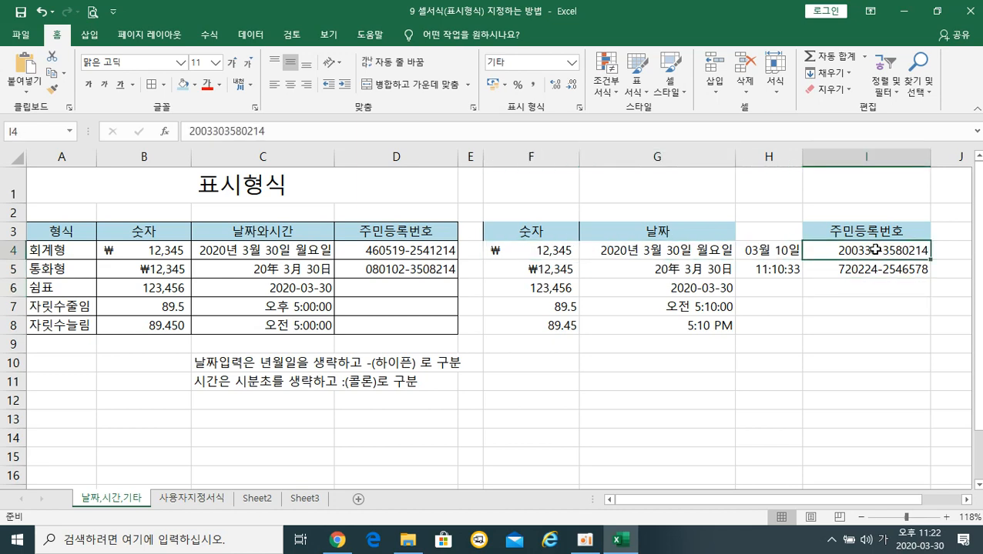